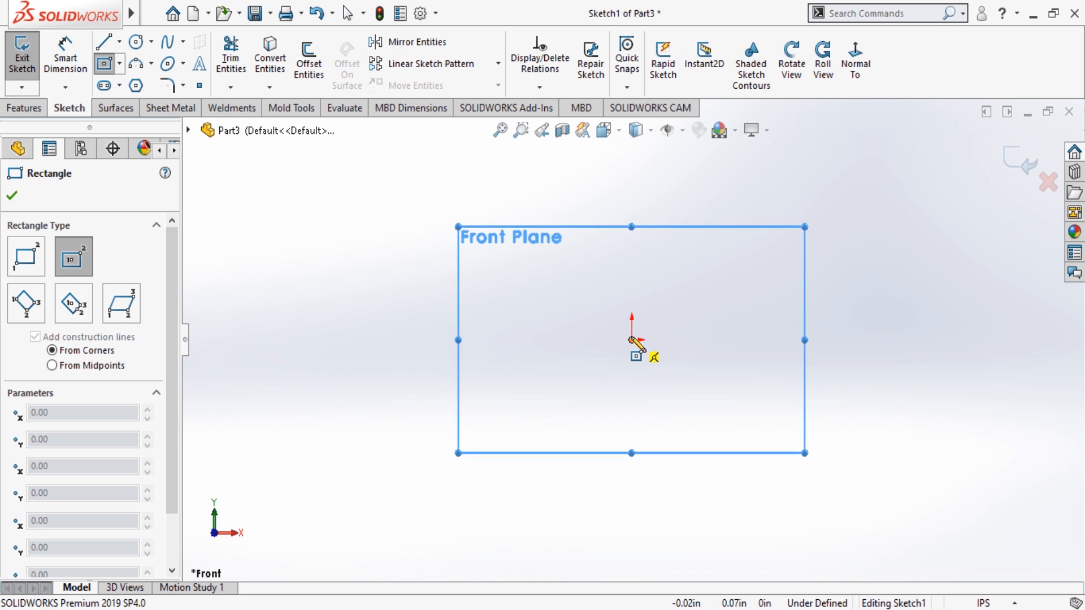
Step: Sketch a center rectangle about 6.46 in wide on the Front Plane, centered on the origin
left_click(632, 339)
left_click(791, 448)
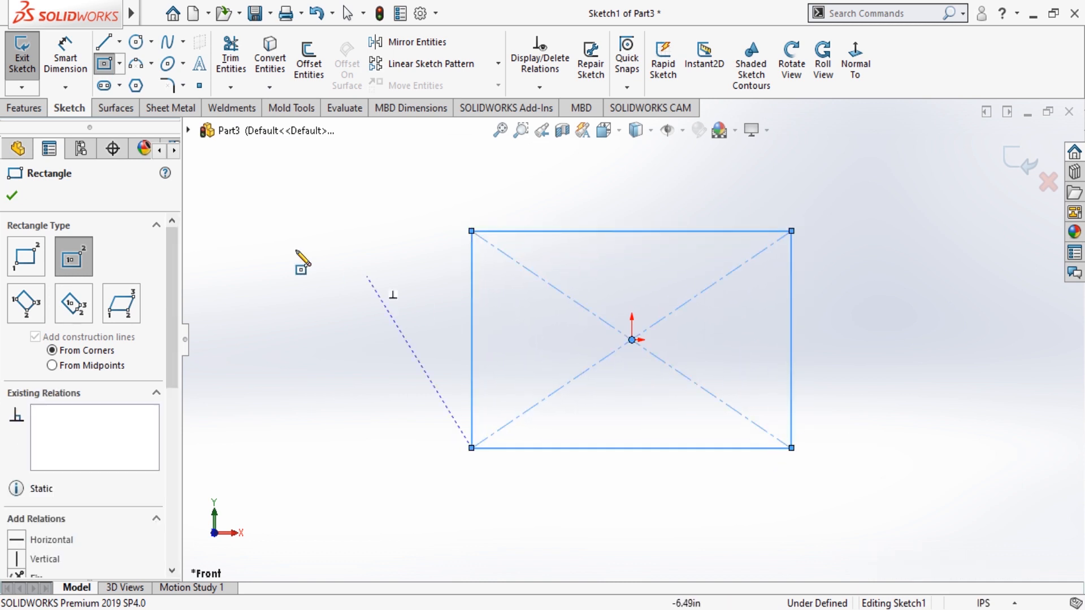
left_click(11, 195)
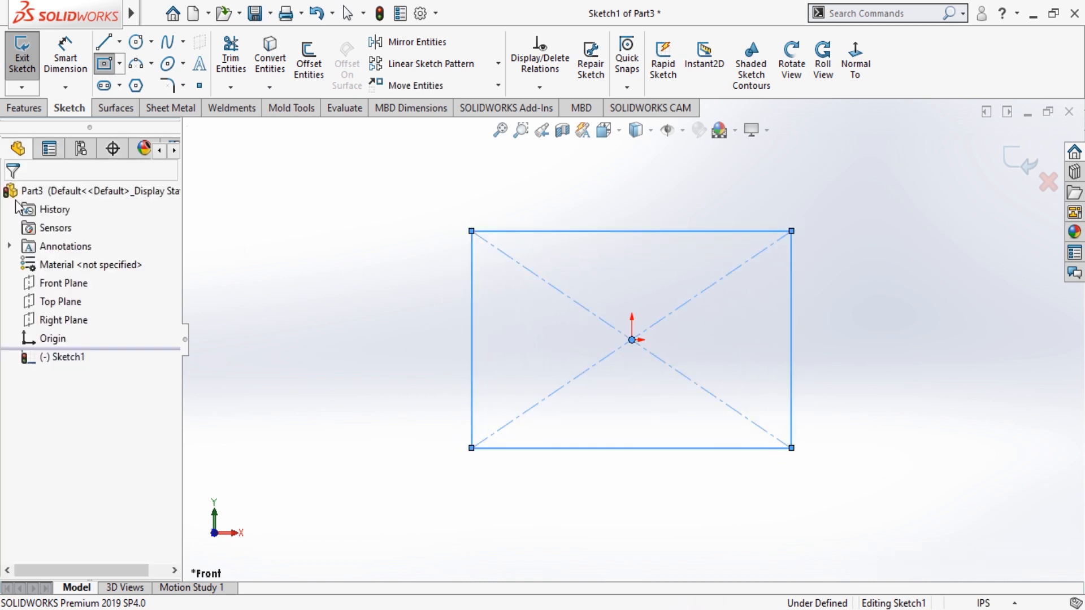
Step: Dimension the rectangle's upper edge and switch the document units to MMGS
left_click(66, 57)
left_click(563, 210)
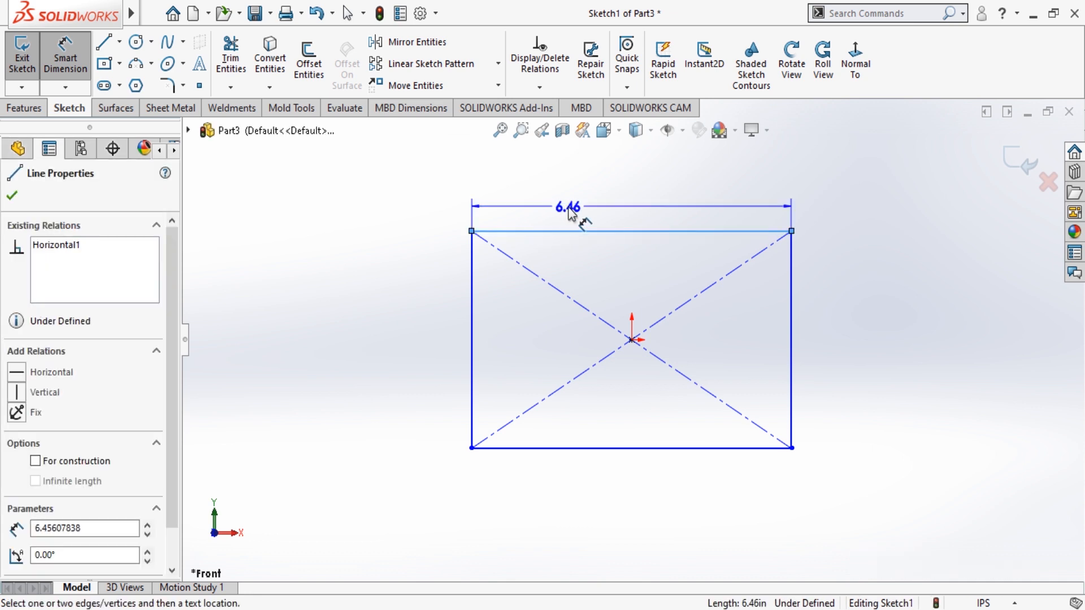
left_click(577, 208)
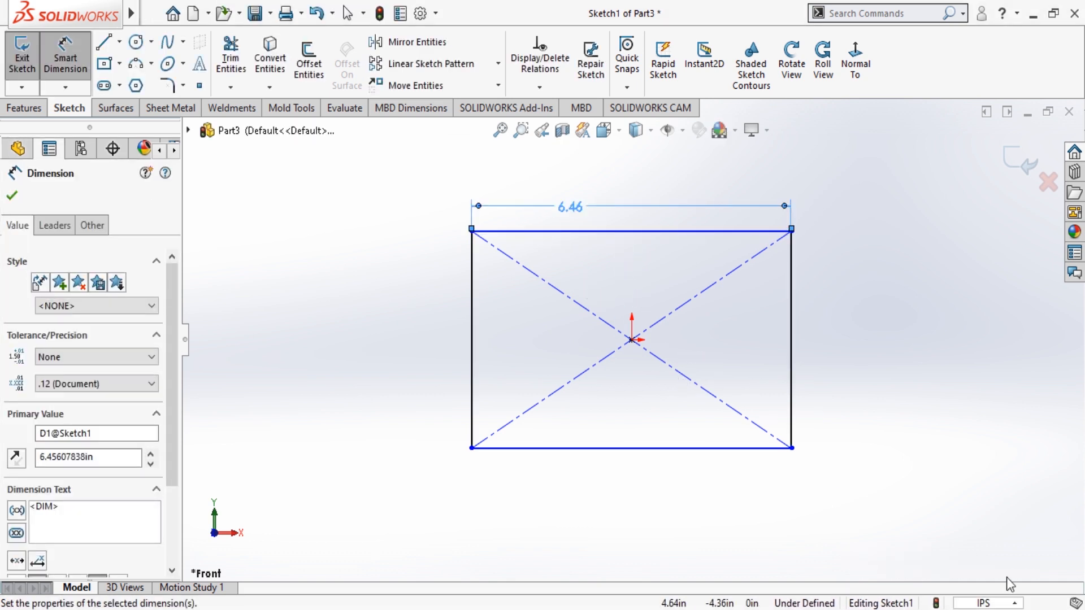
left_click(994, 533)
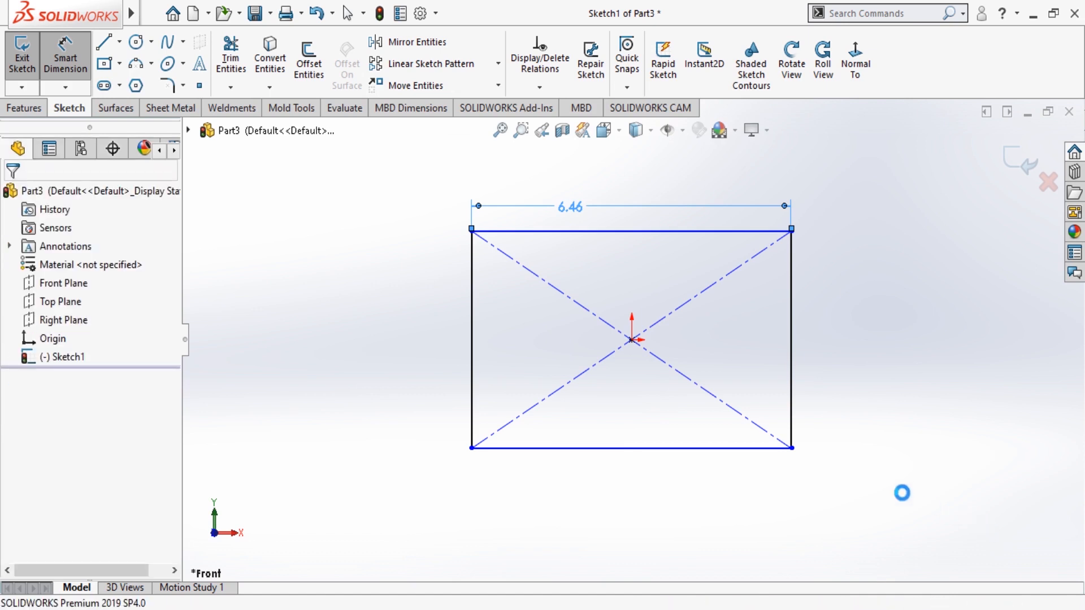
Step: Set the rectangle's width dimension to 120 mm
left_click(572, 231)
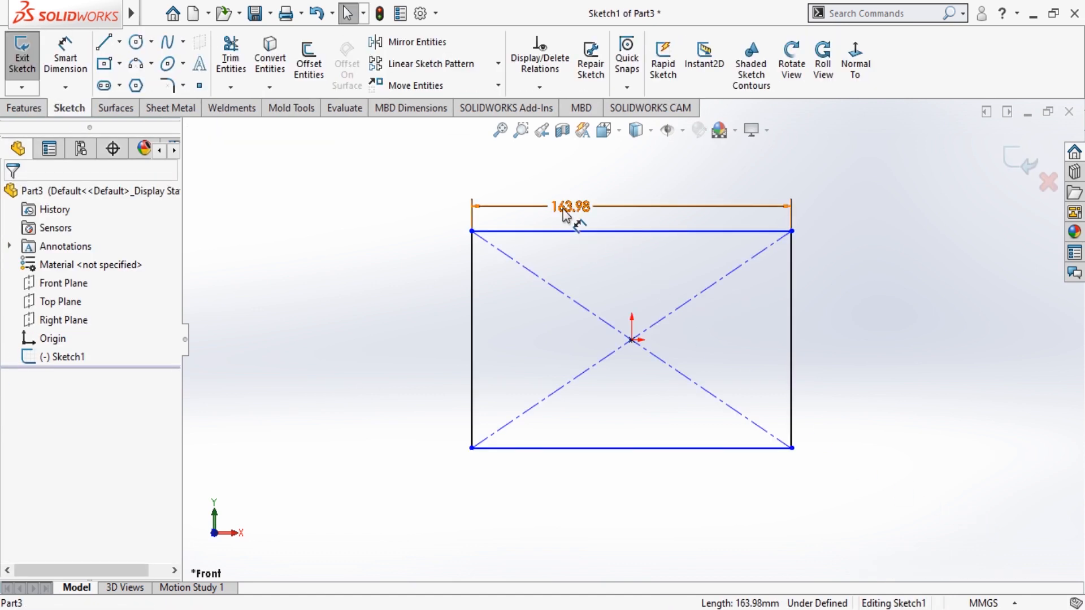
left_click(571, 206)
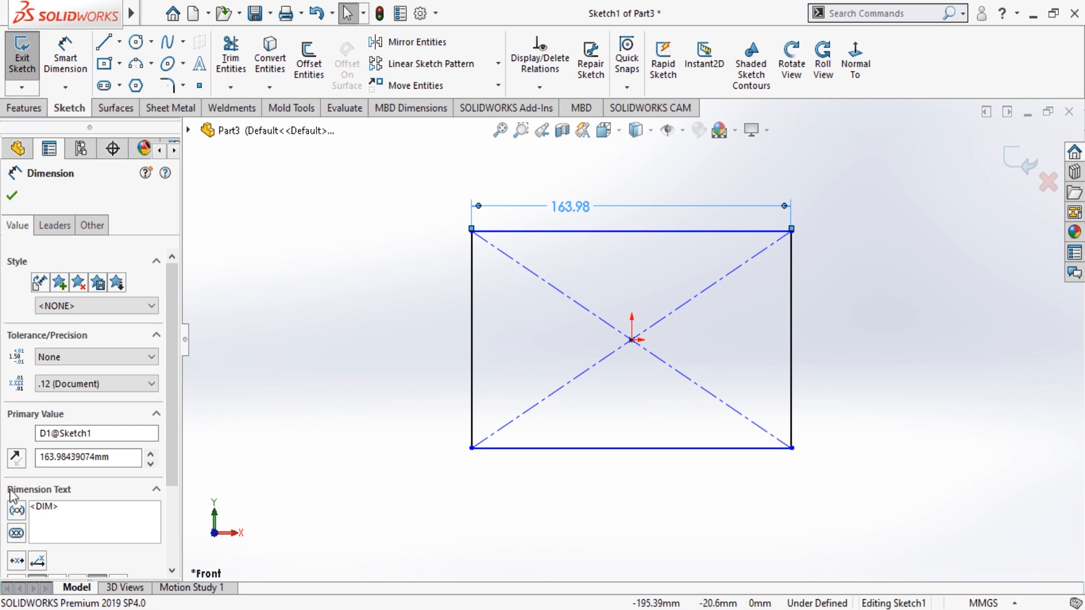
left_click_drag(121, 462, 2, 460)
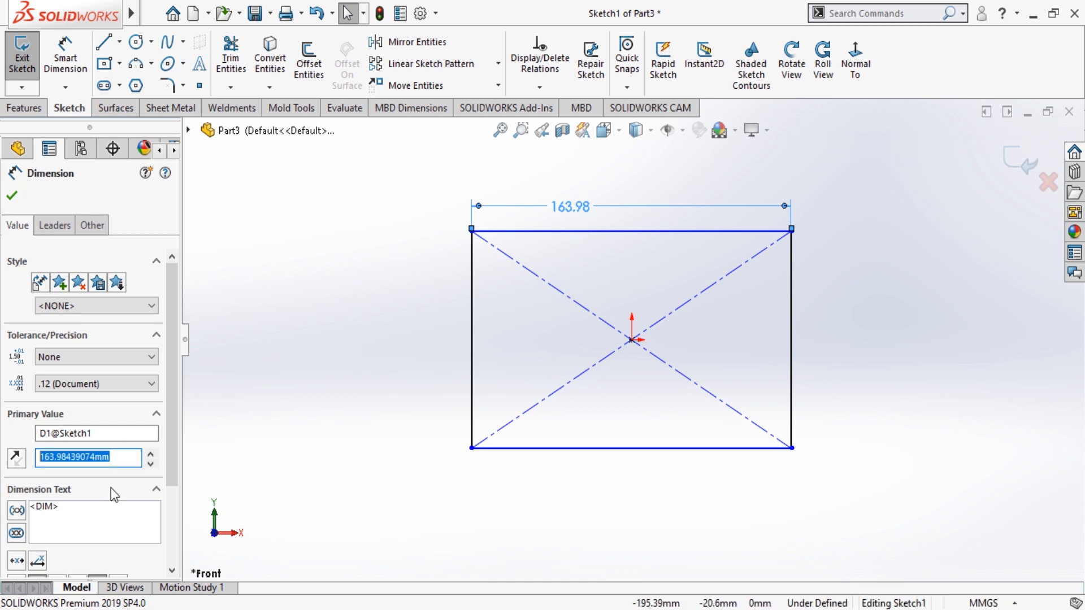
type("12")
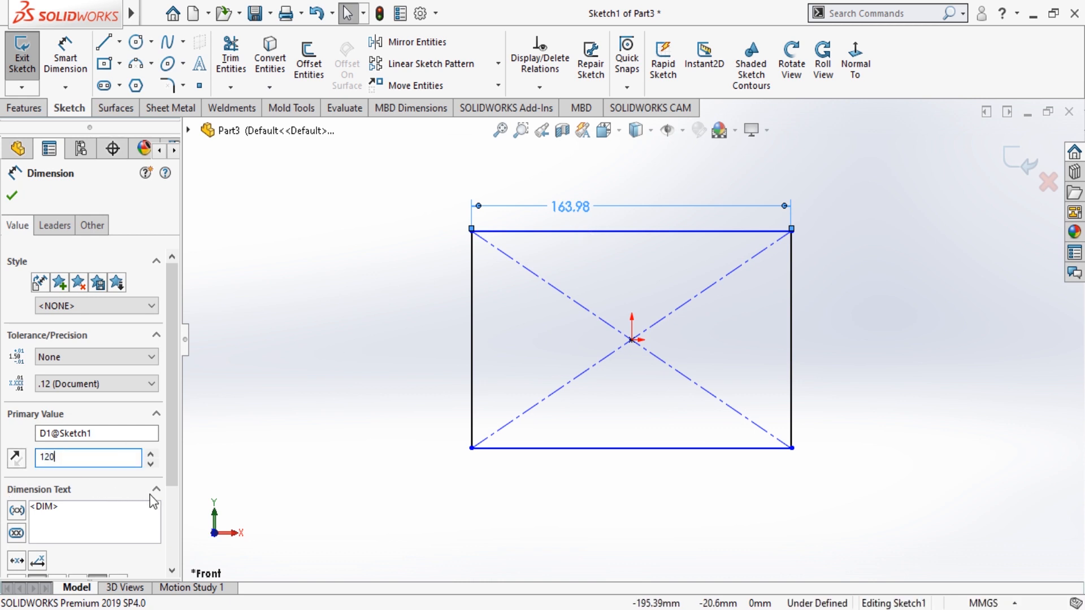
type("0")
key("Return")
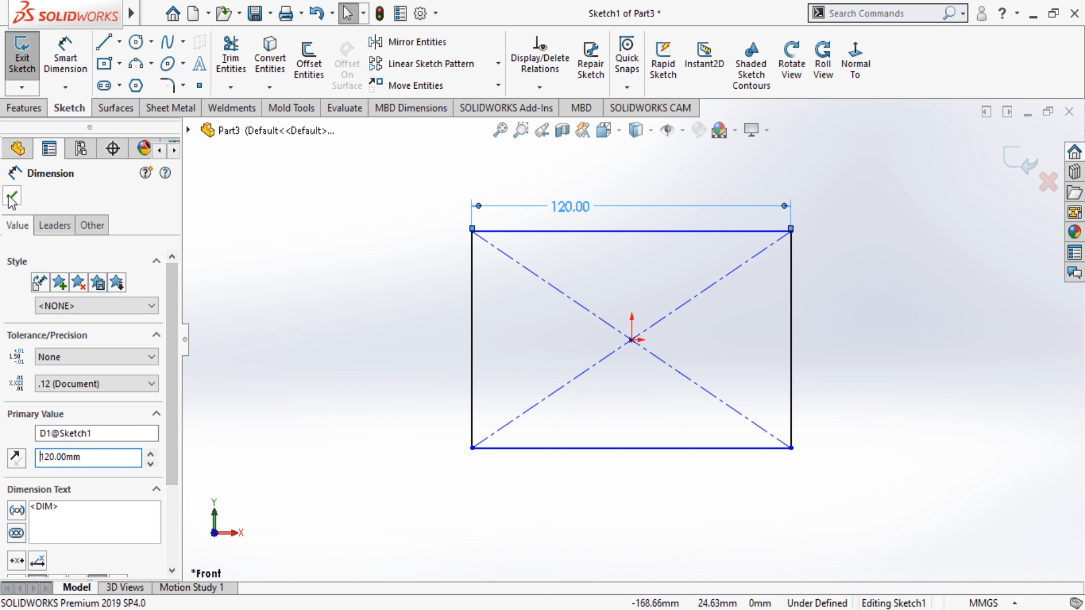
left_click(12, 195)
Step: Dimension the rectangle's left edge and set its height to 70 mm
left_click(65, 56)
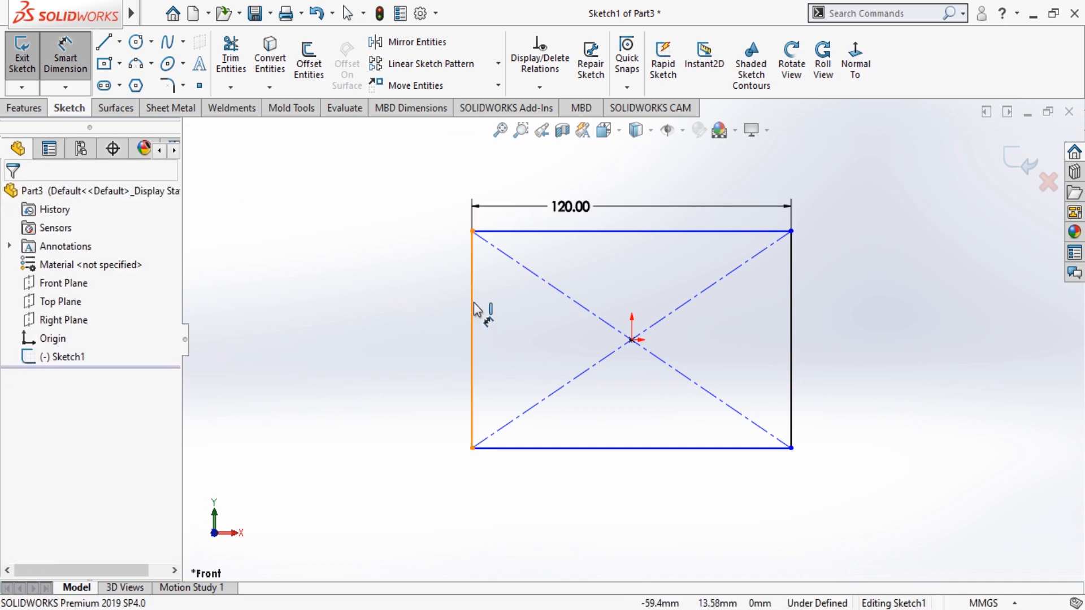
left_click(472, 325)
left_click(436, 334)
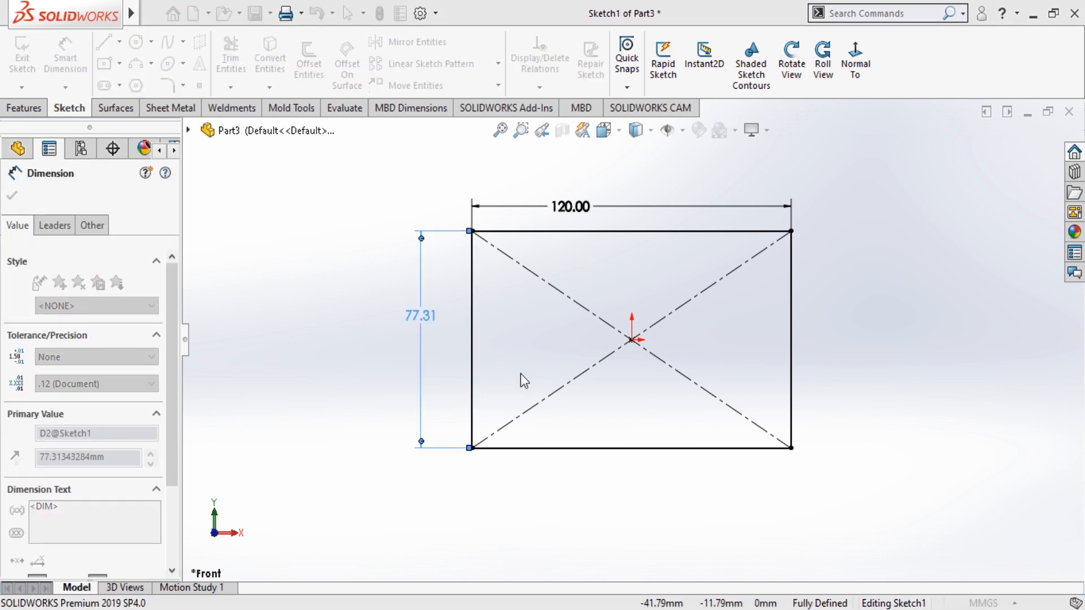
type("70")
key("Return")
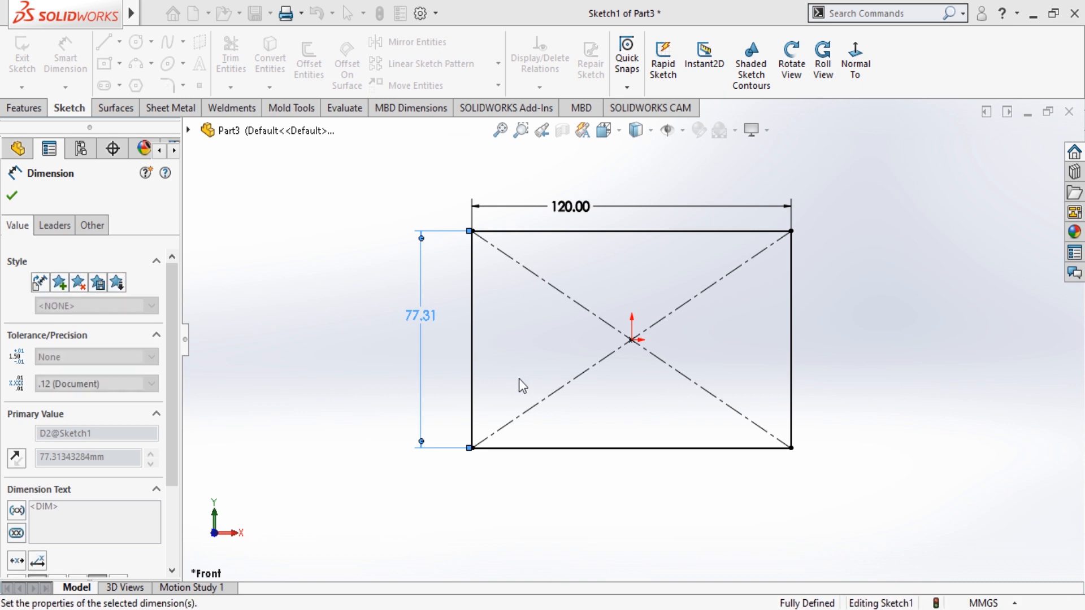
left_click(12, 198)
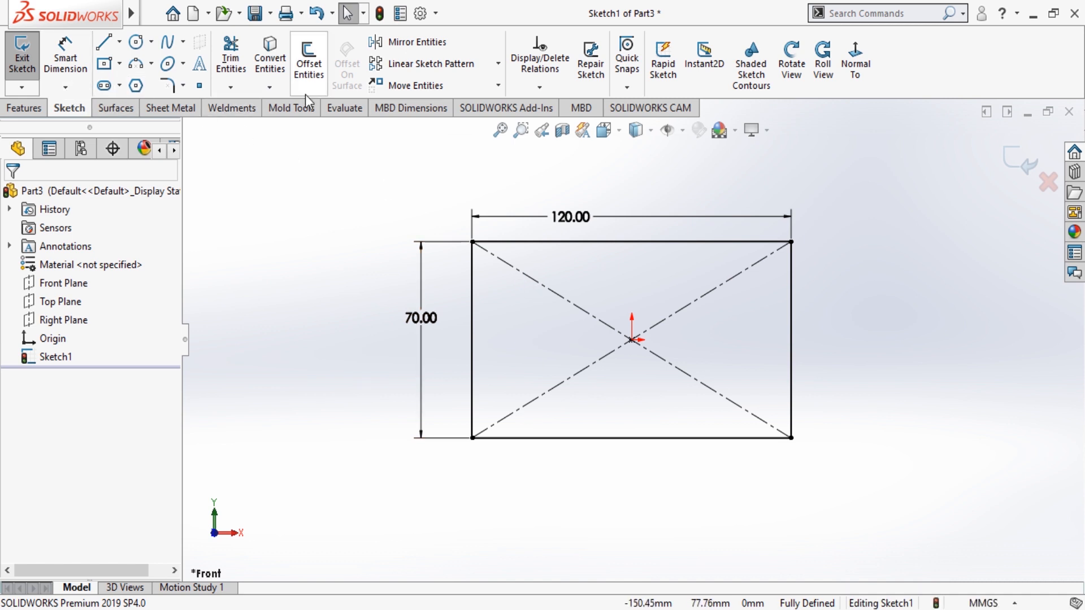
Step: Round all four corners of the rectangle with 8 mm sketch fillets
left_click(167, 85)
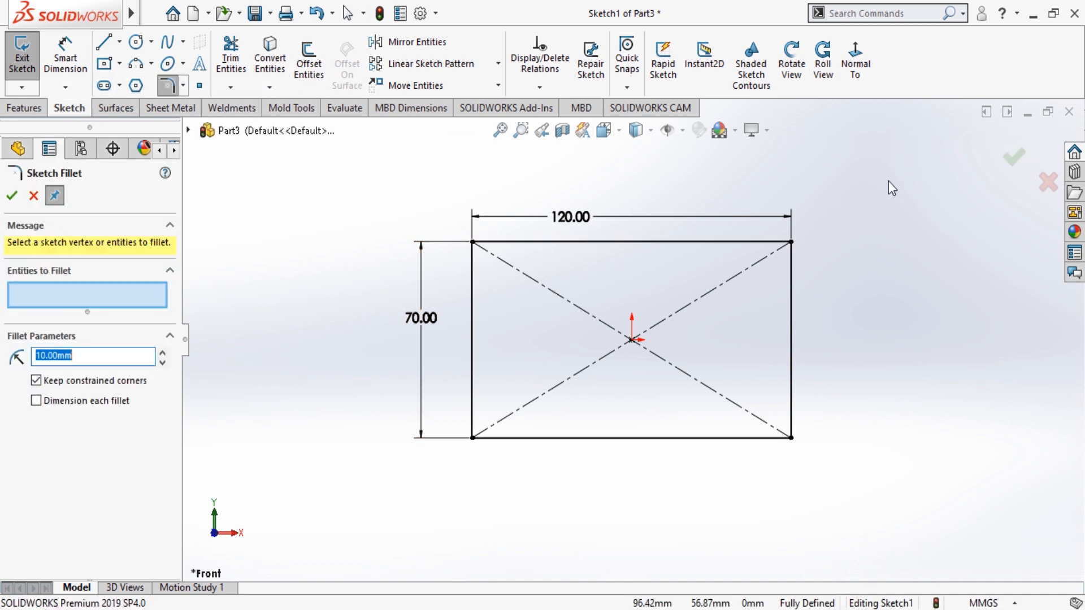
left_click_drag(889, 180, 279, 556)
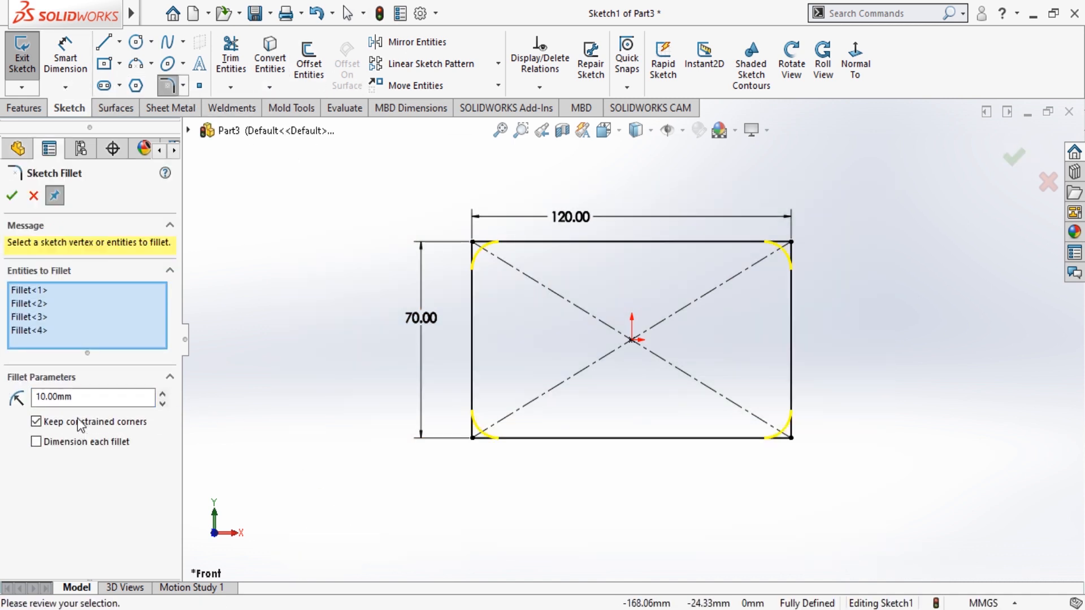
left_click_drag(111, 401, 27, 400)
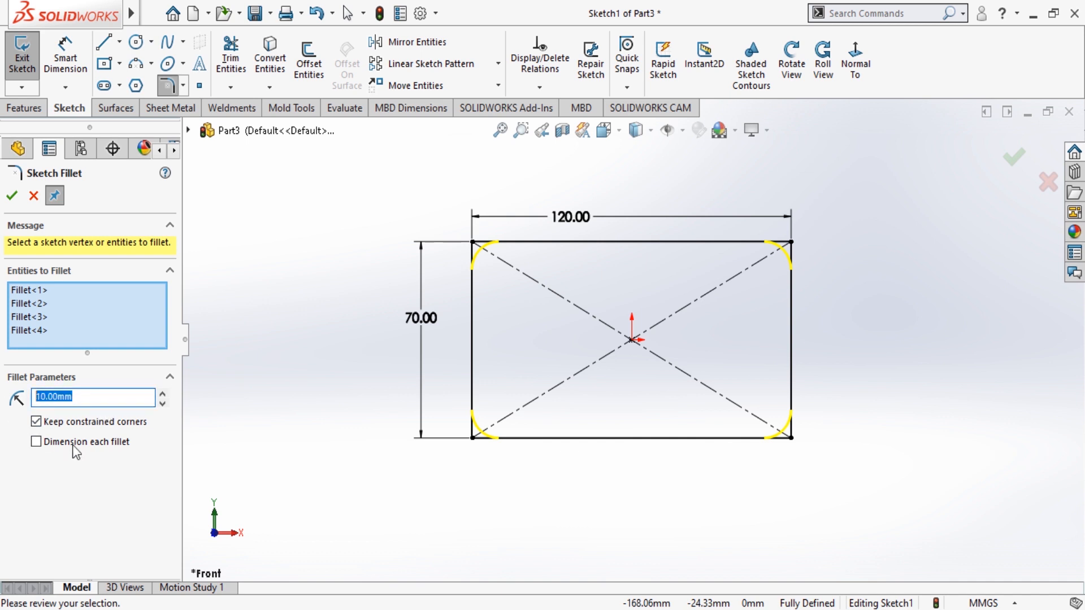
key("Return")
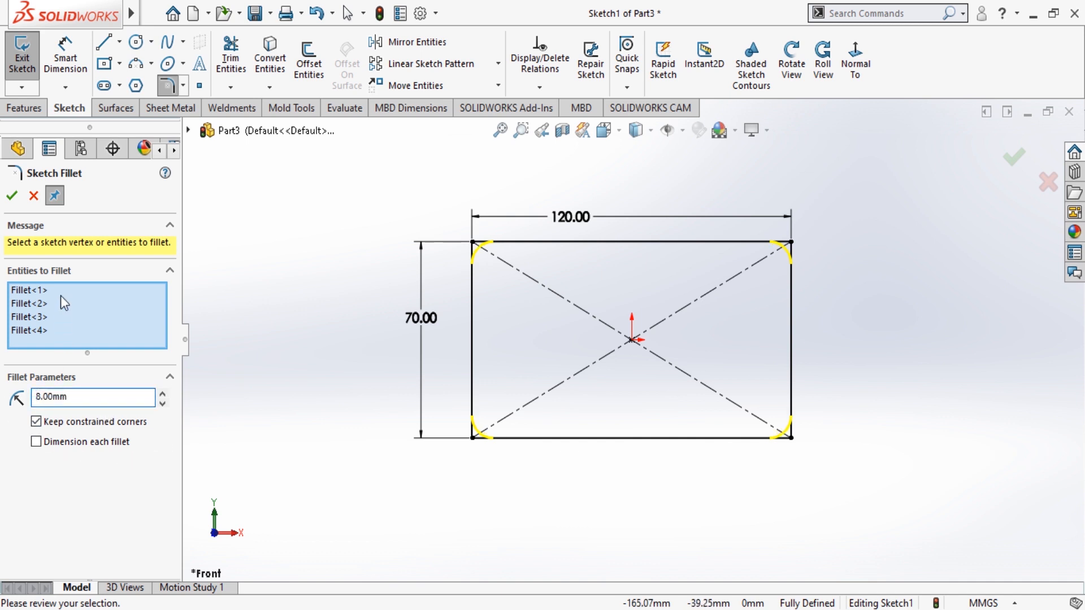
left_click(13, 197)
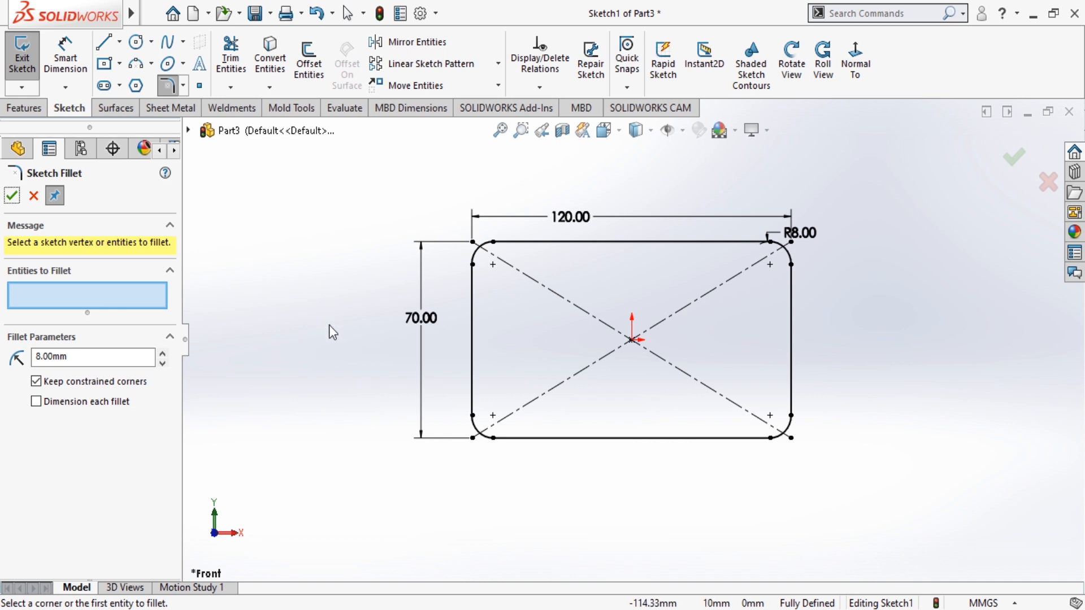
left_click(12, 198)
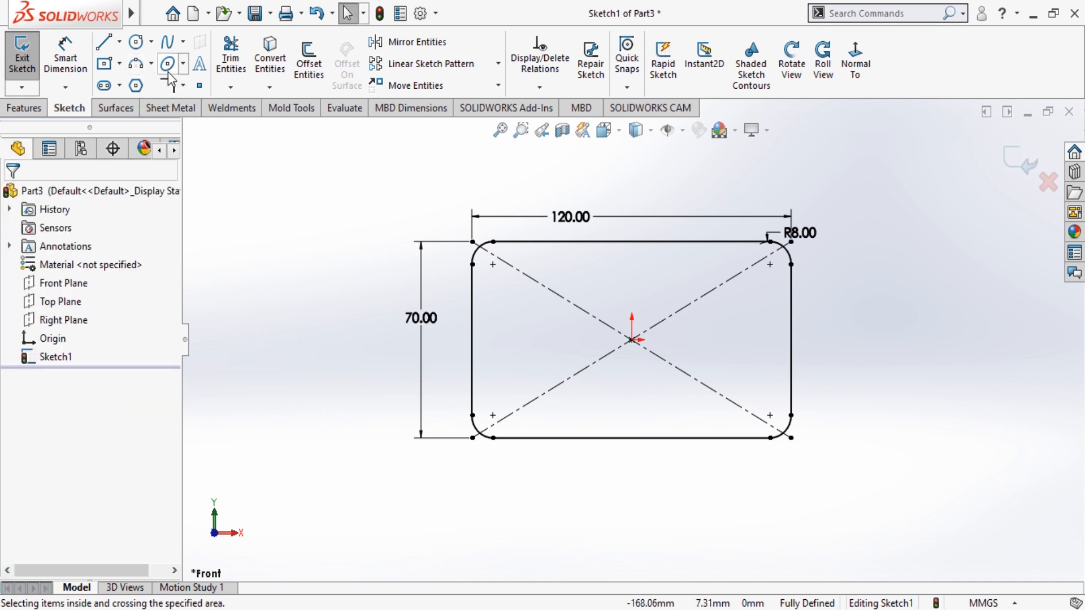
Step: Sketch four circles with radii of about 5 to 6.5 mm, one centered on each corner fillet's center point
left_click(138, 45)
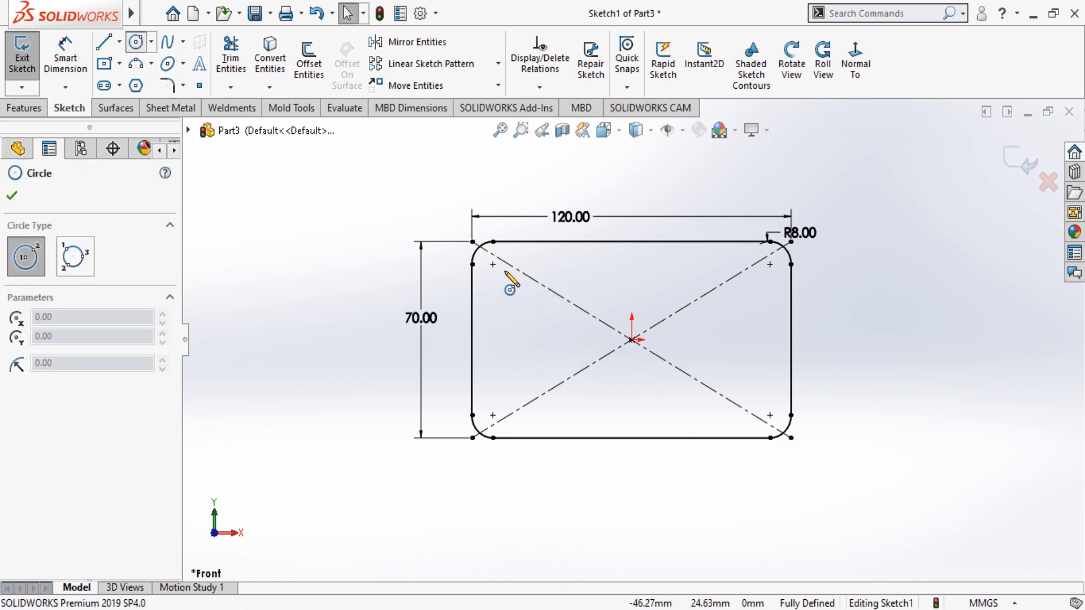
left_click(493, 265)
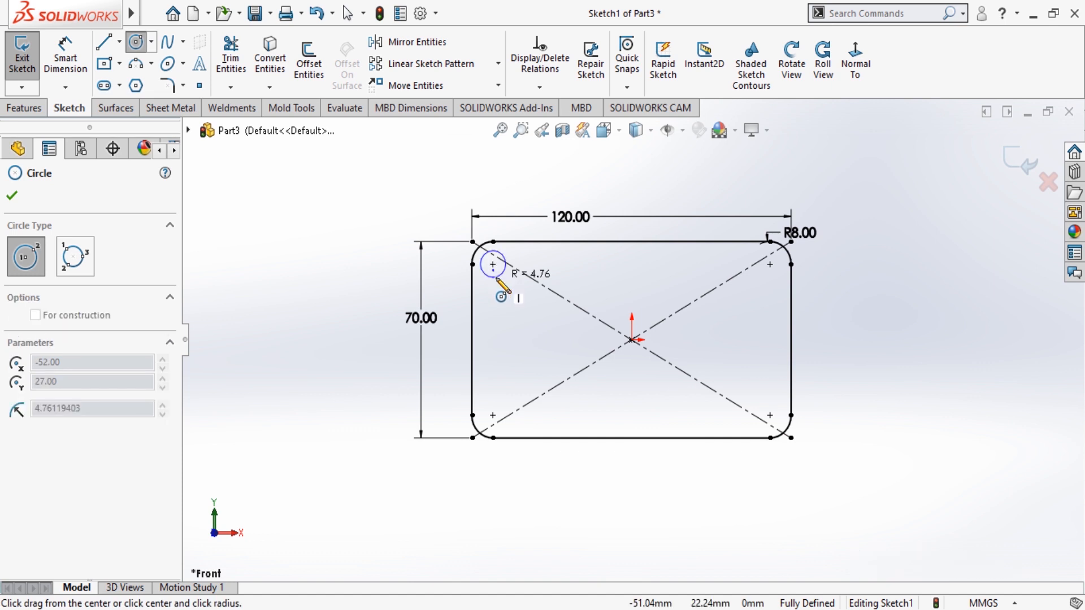
left_click(497, 278)
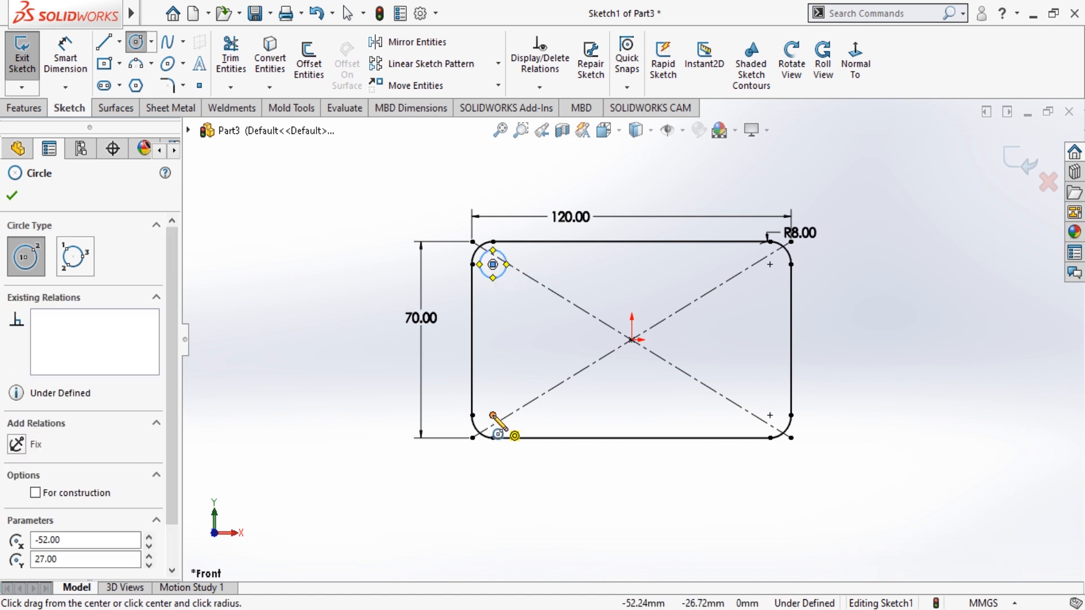
left_click(492, 416)
left_click(500, 433)
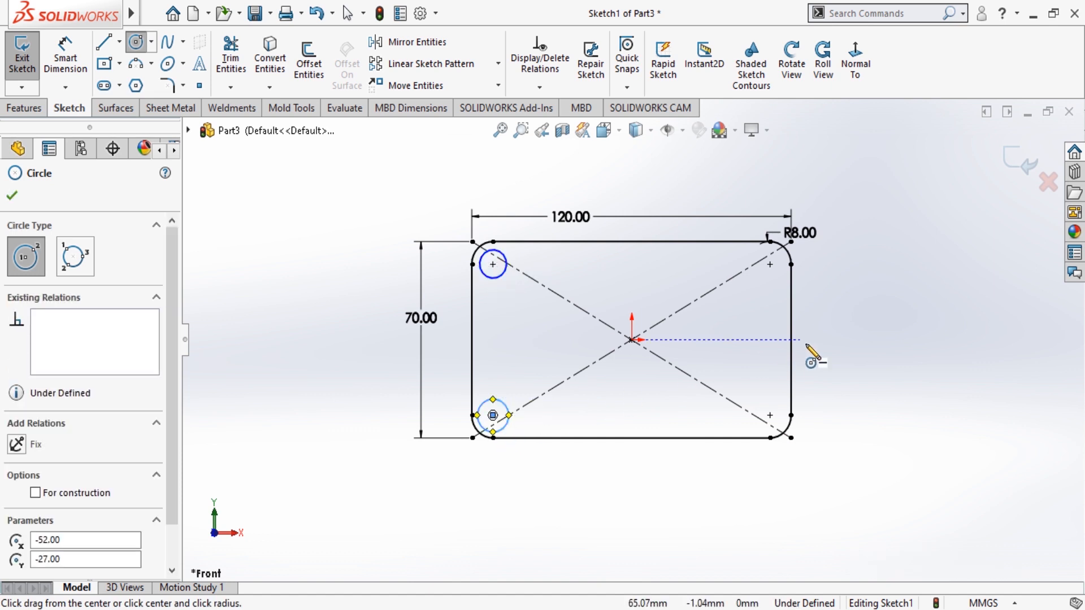
left_click(769, 416)
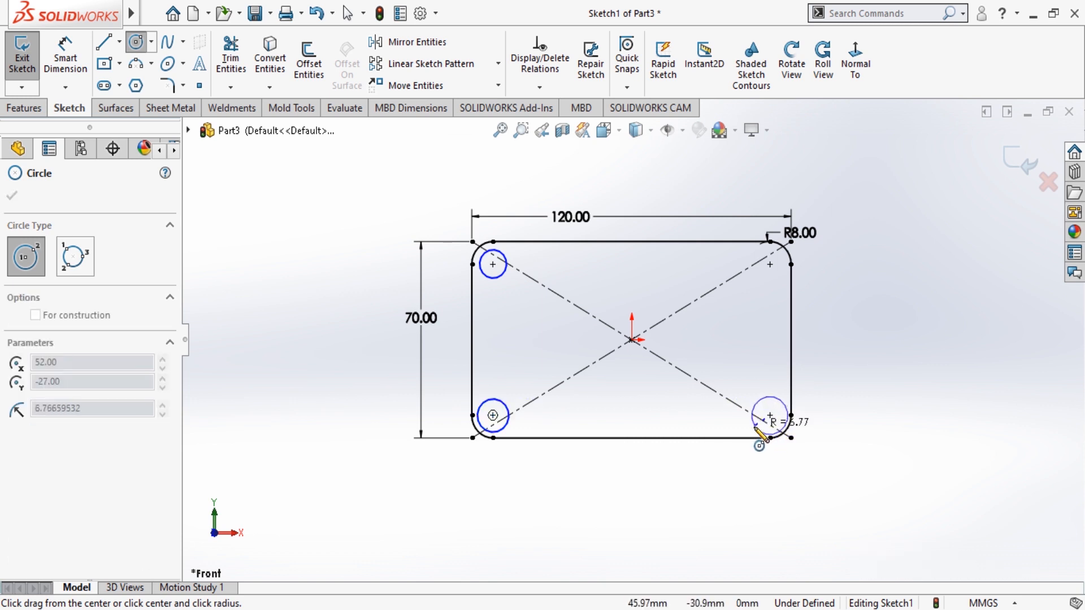
left_click(758, 425)
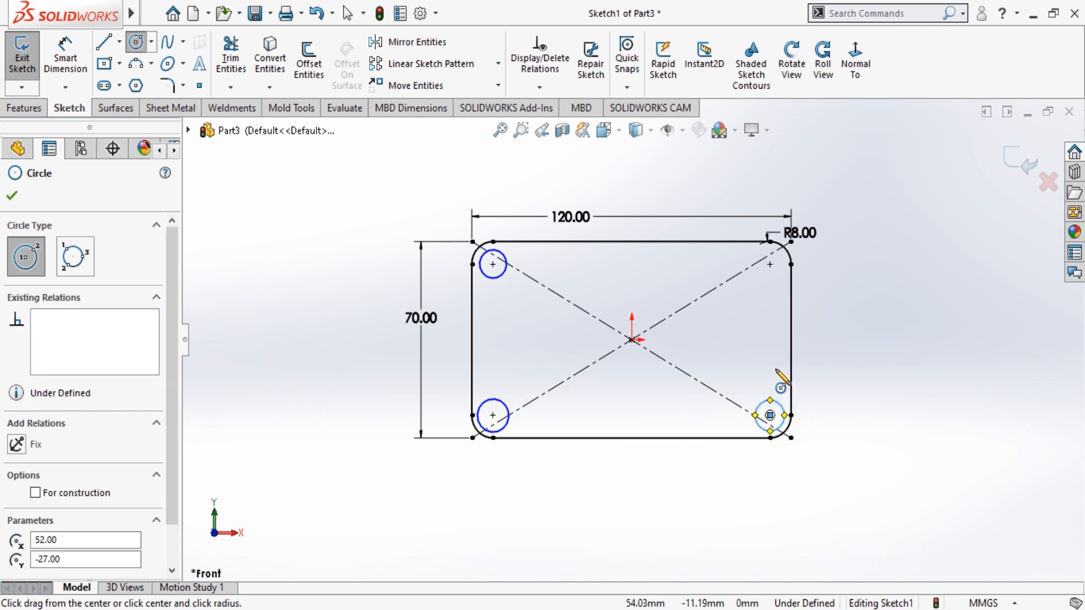
left_click(769, 265)
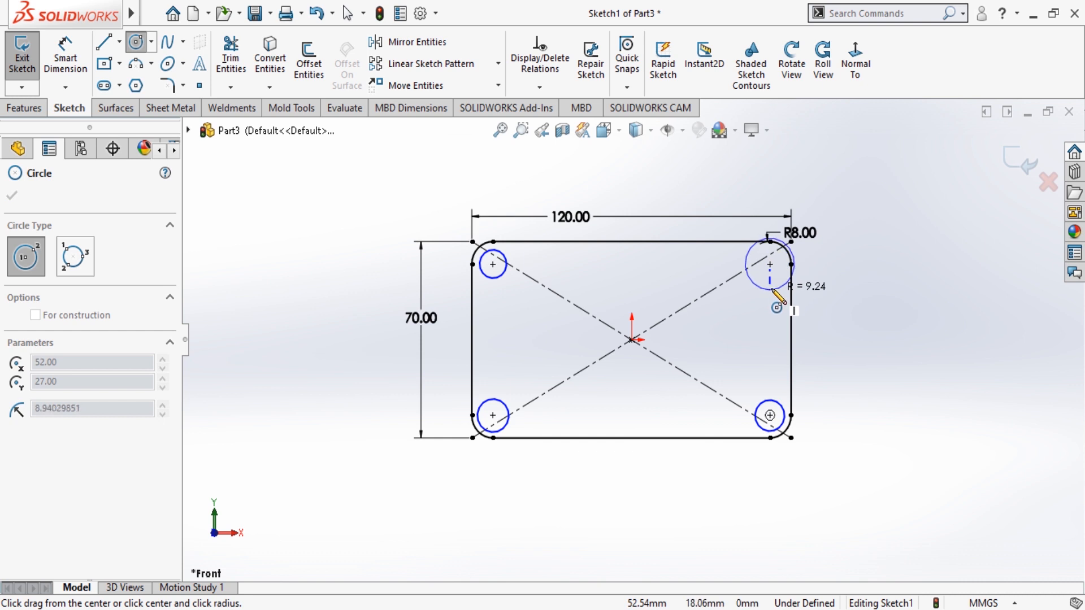
left_click(775, 292)
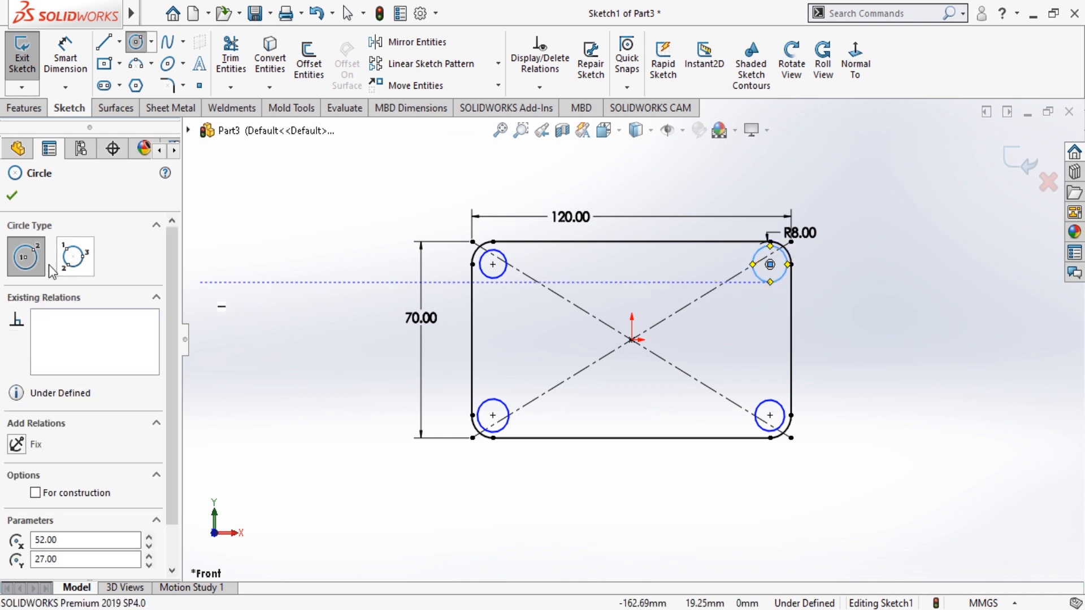
left_click(11, 195)
left_click(66, 61)
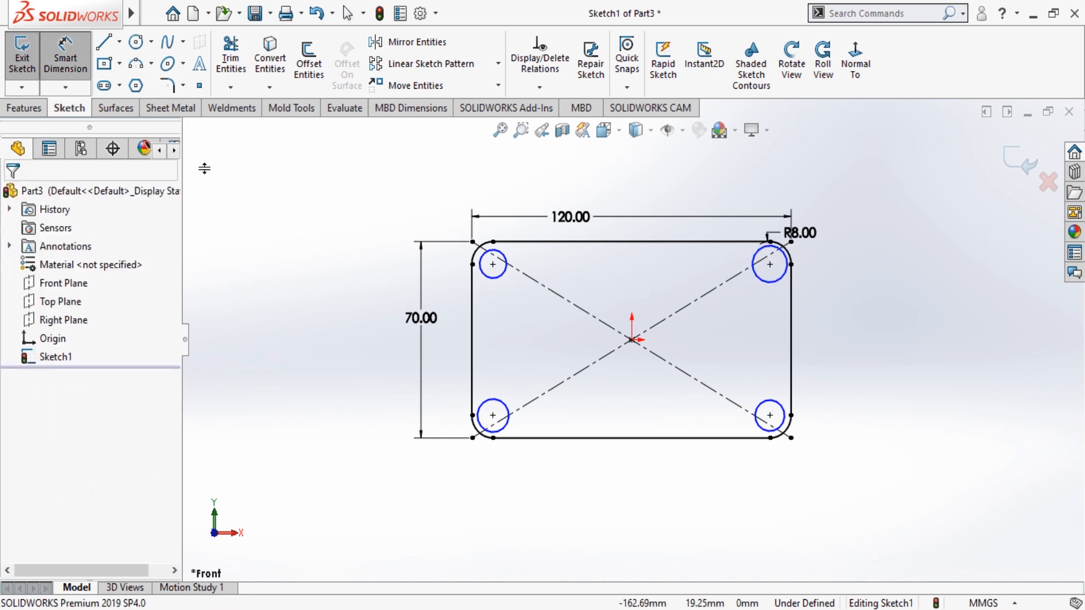
key("Escape")
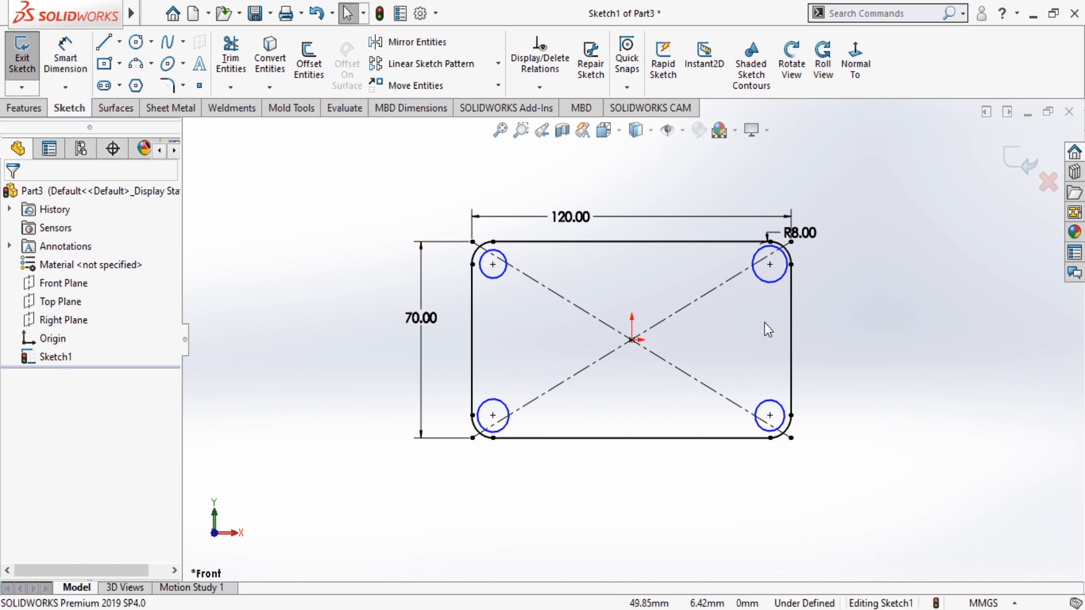
Step: Select all four corner circles and apply an Equal relation to them
left_click(487, 402)
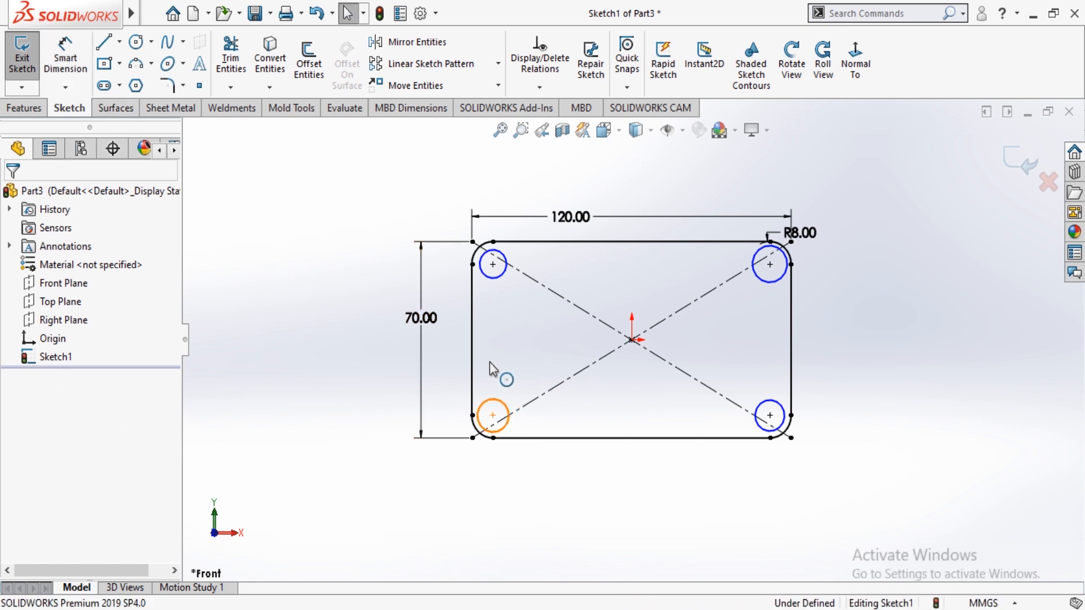
left_click(488, 251, "ctrl")
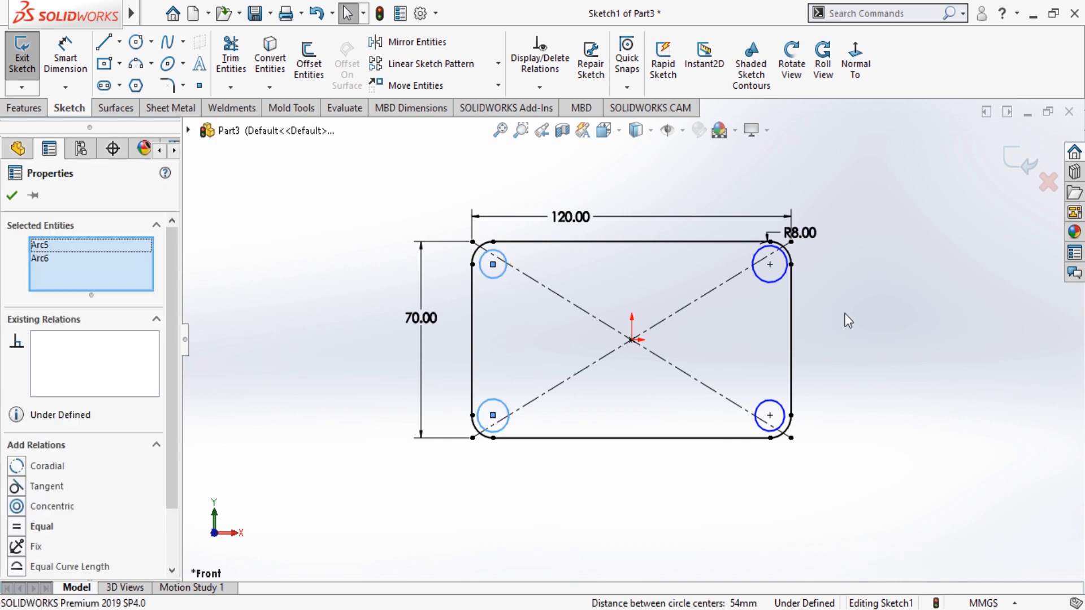
left_click(767, 283, "ctrl")
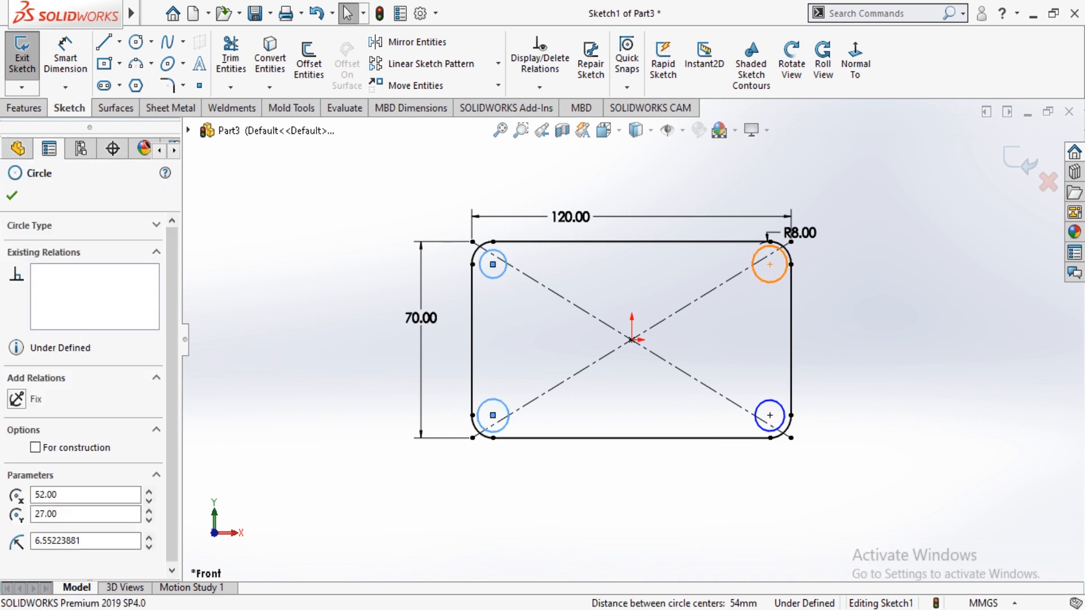
left_click(768, 401, "ctrl")
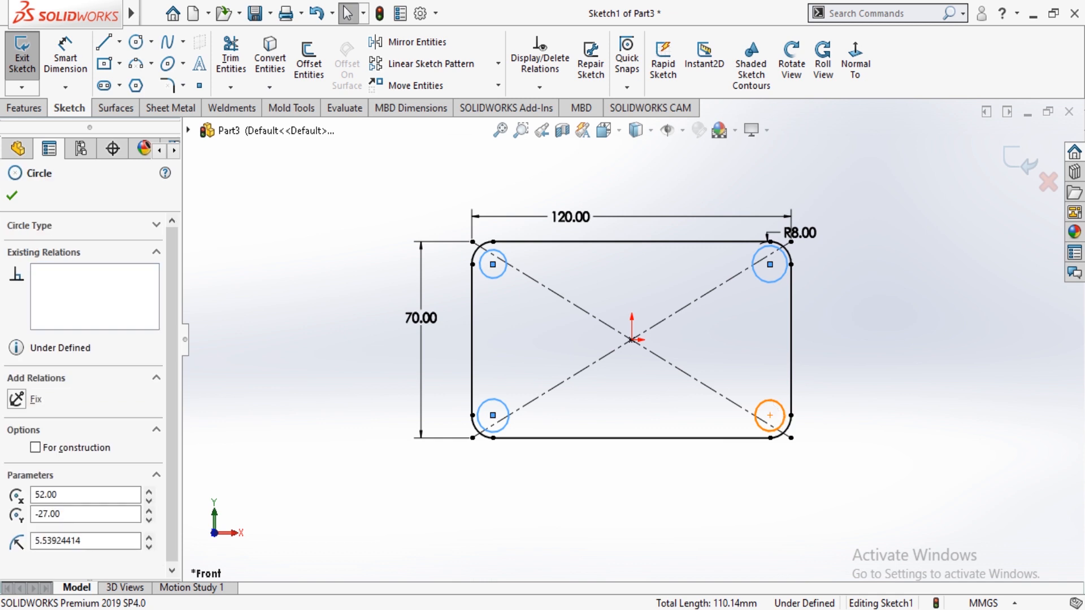
left_click(31, 510)
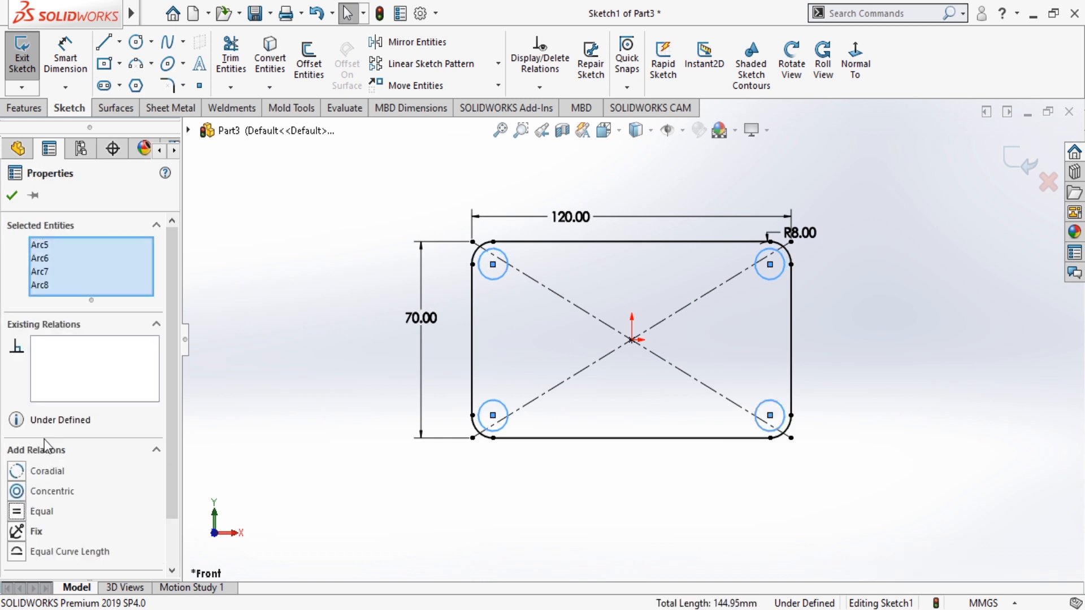
Step: Dimension one of the four equal corner circles and set its diameter to 10 mm
left_click(11, 195)
left_click(66, 57)
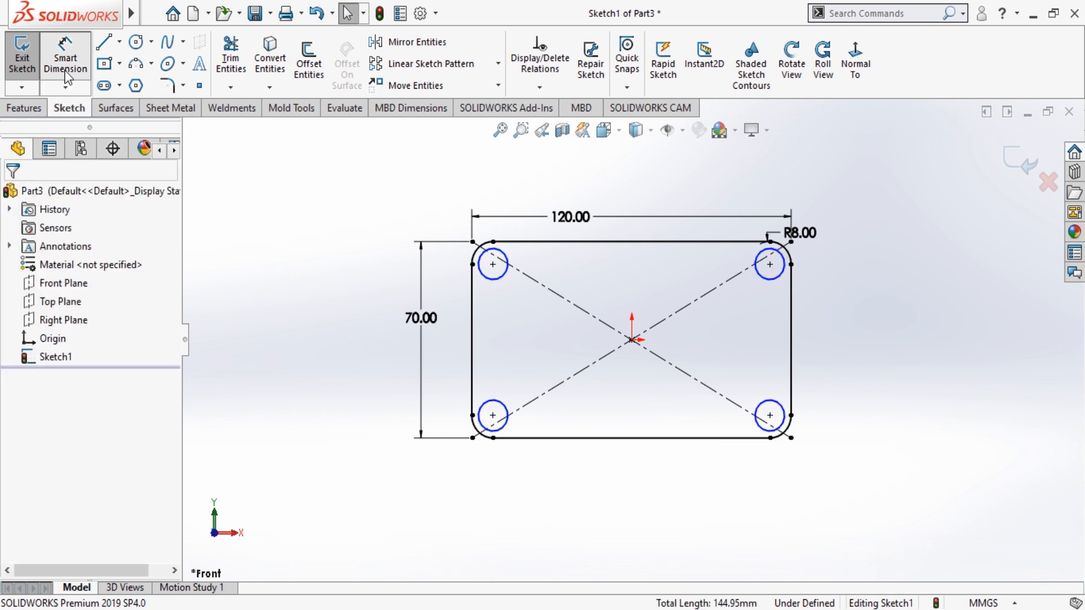
left_click(503, 276)
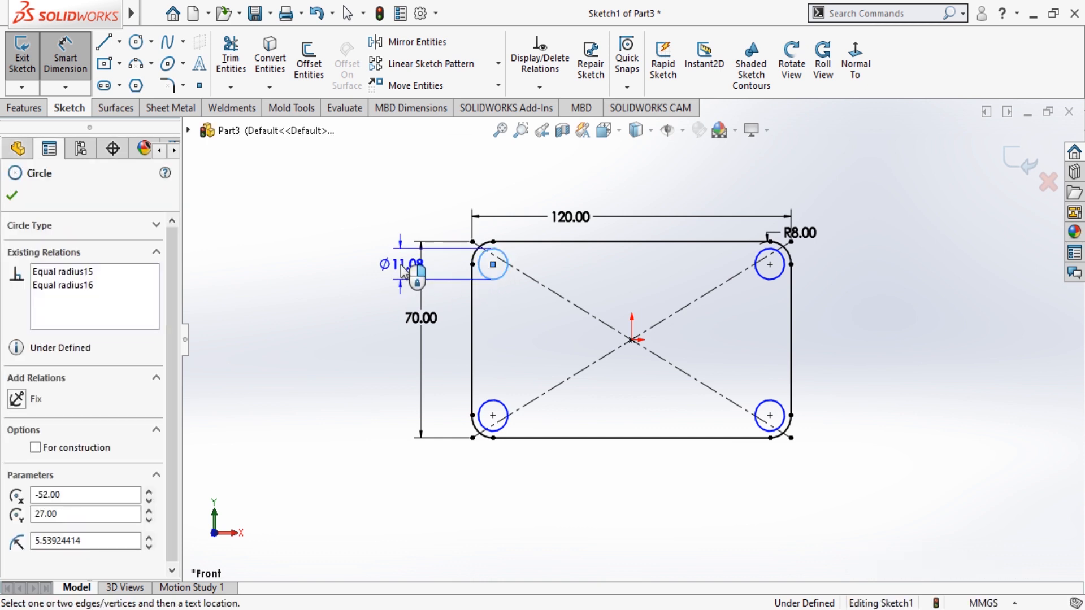
left_click(381, 264)
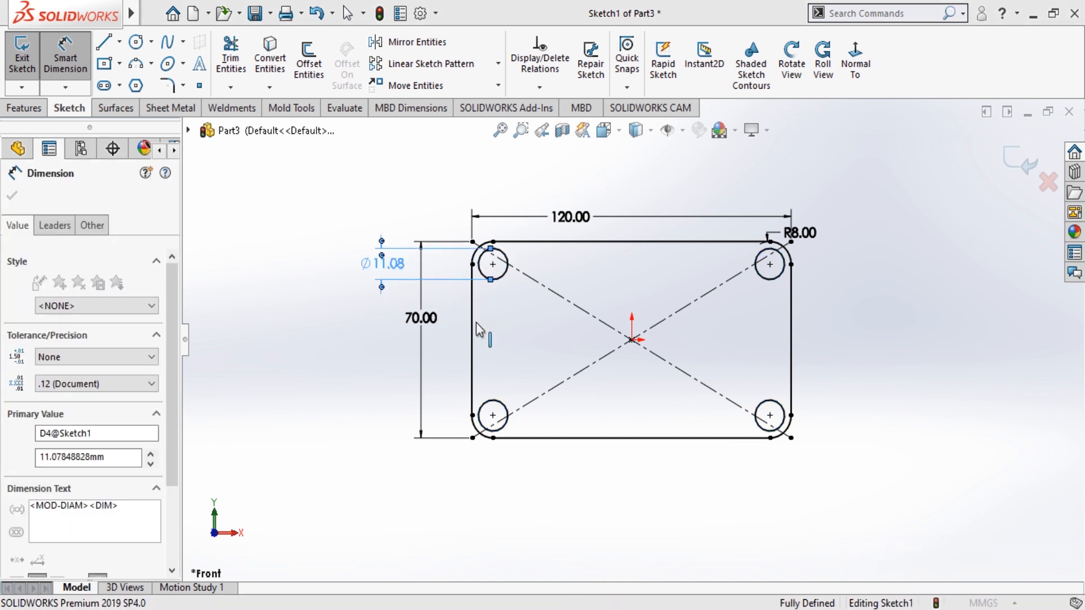
type("10")
key("Return")
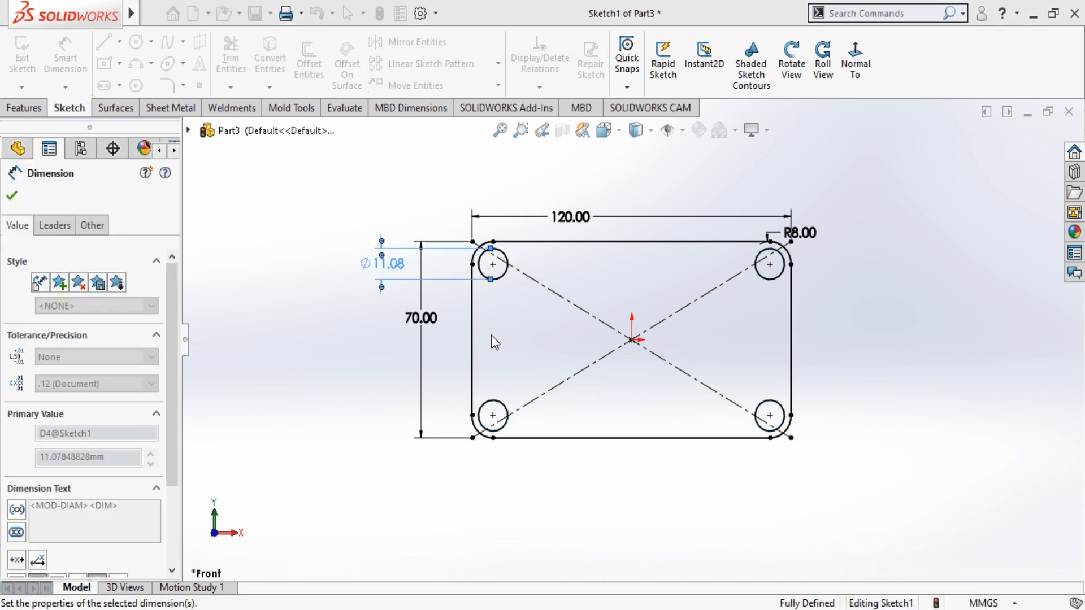
left_click(11, 195)
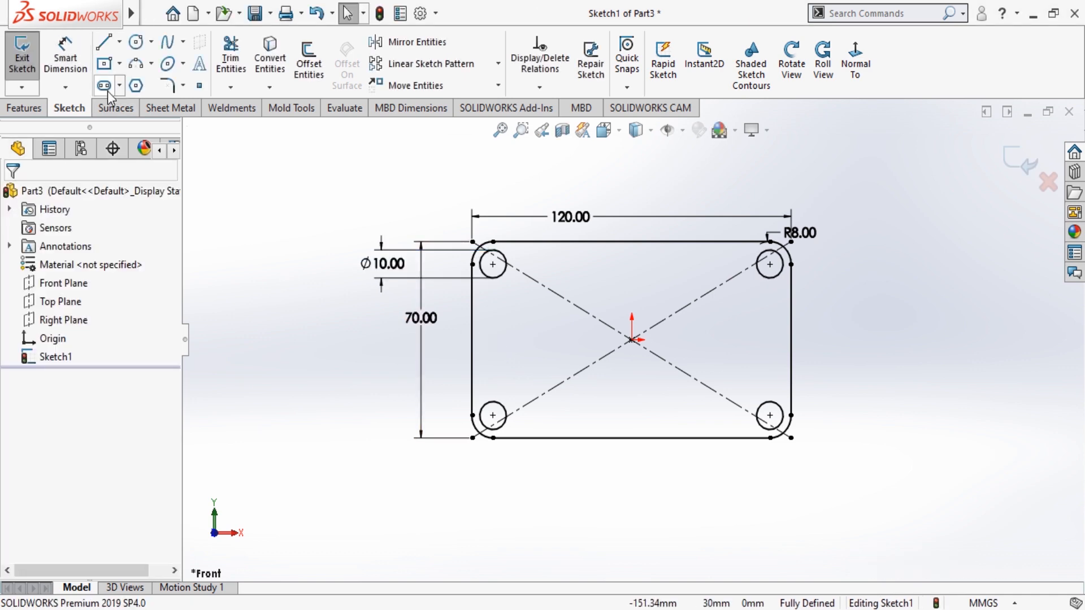
Step: Extrude the rounded plate profile with its four corner holes as a Blind boss 10 mm thick
left_click(39, 105)
left_click(28, 56)
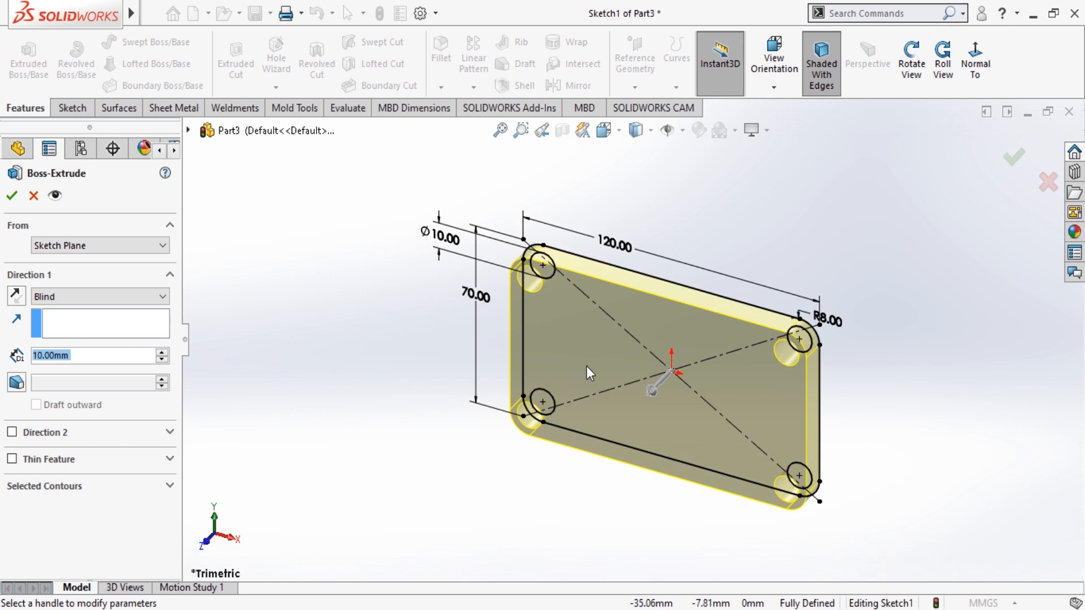
left_click(18, 197)
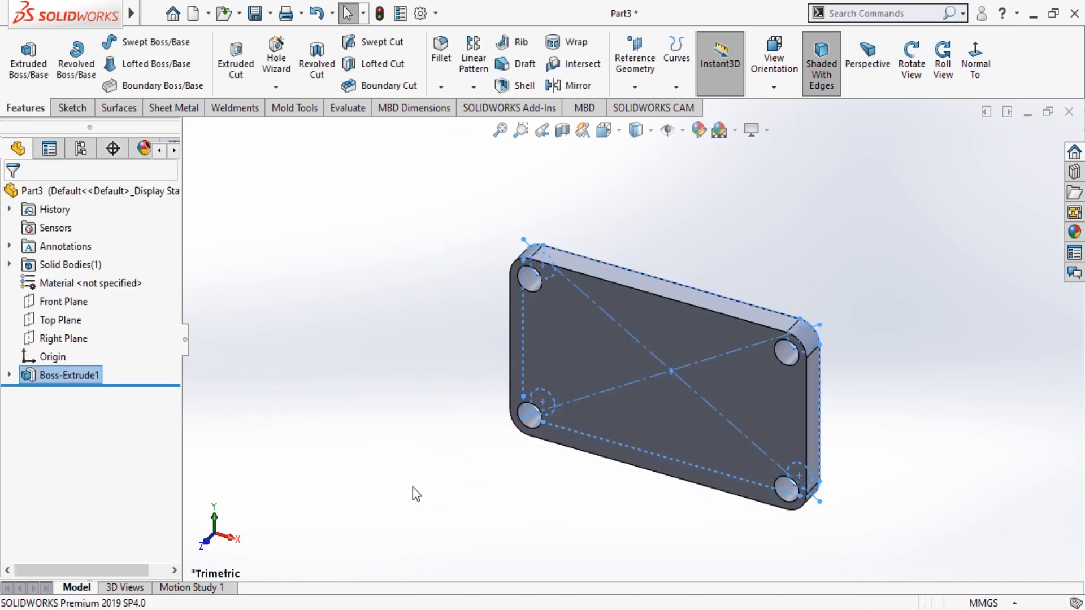
Step: Start a sketch on the Right Plane and draw a horizontal line about 27 mm long from the origin, pointing away from the plate
left_click(69, 340)
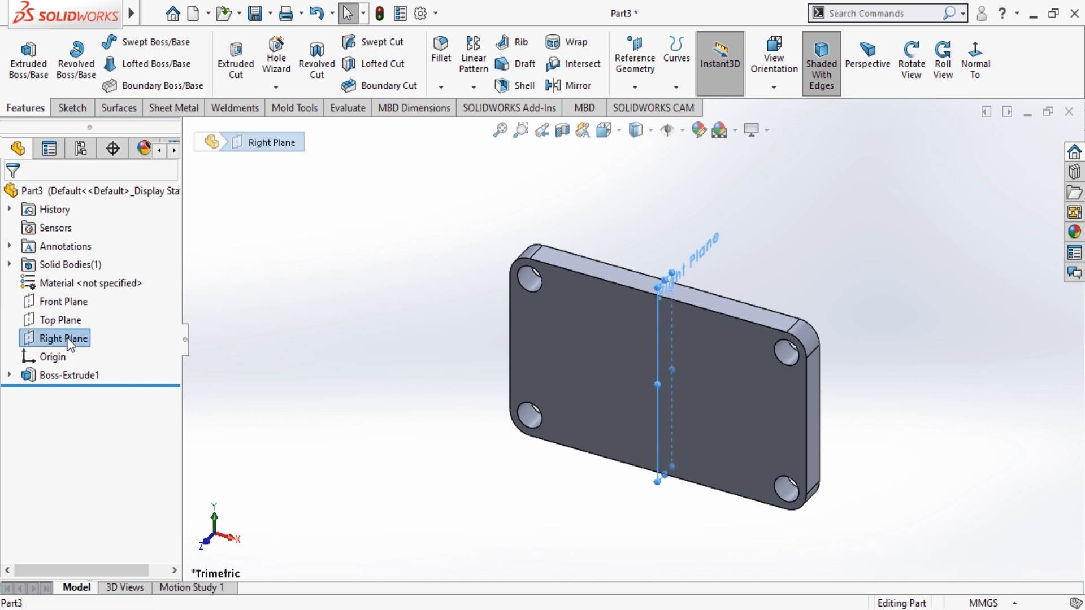
left_click(81, 314)
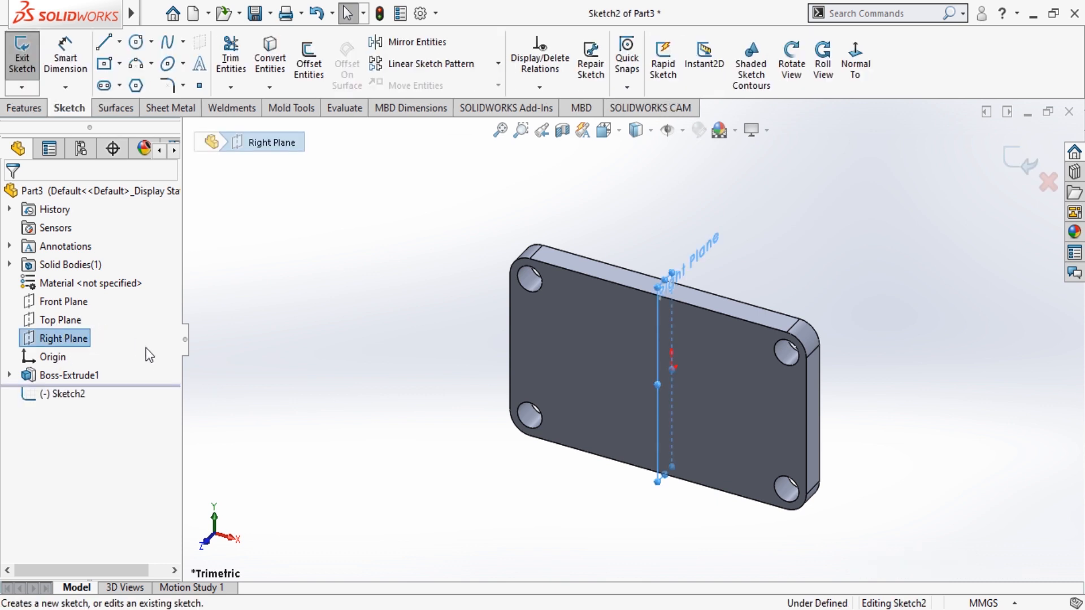
left_click(854, 53)
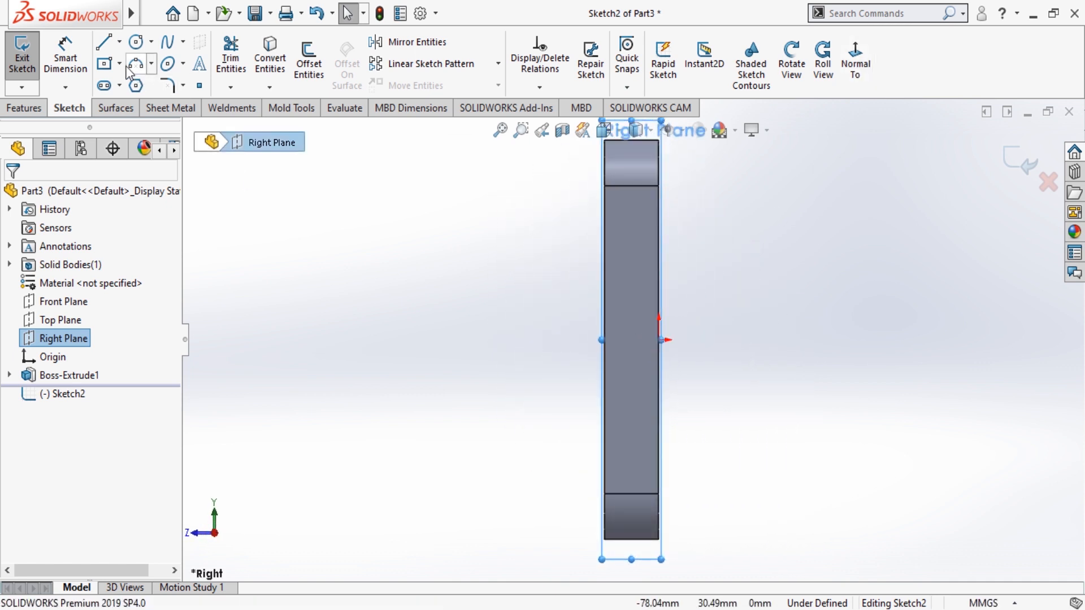
left_click(110, 46)
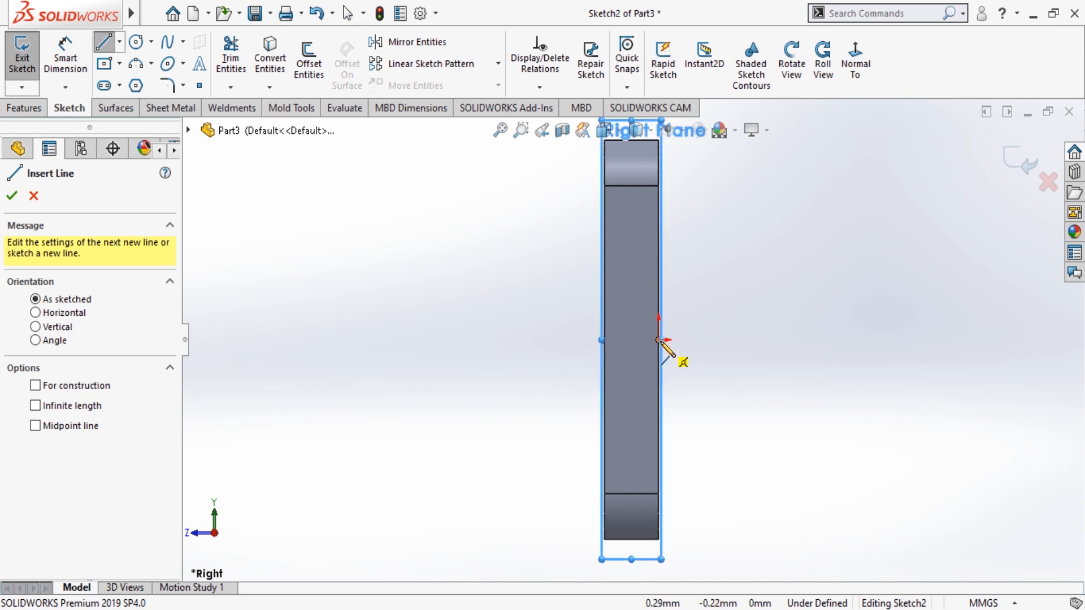
left_click(658, 339)
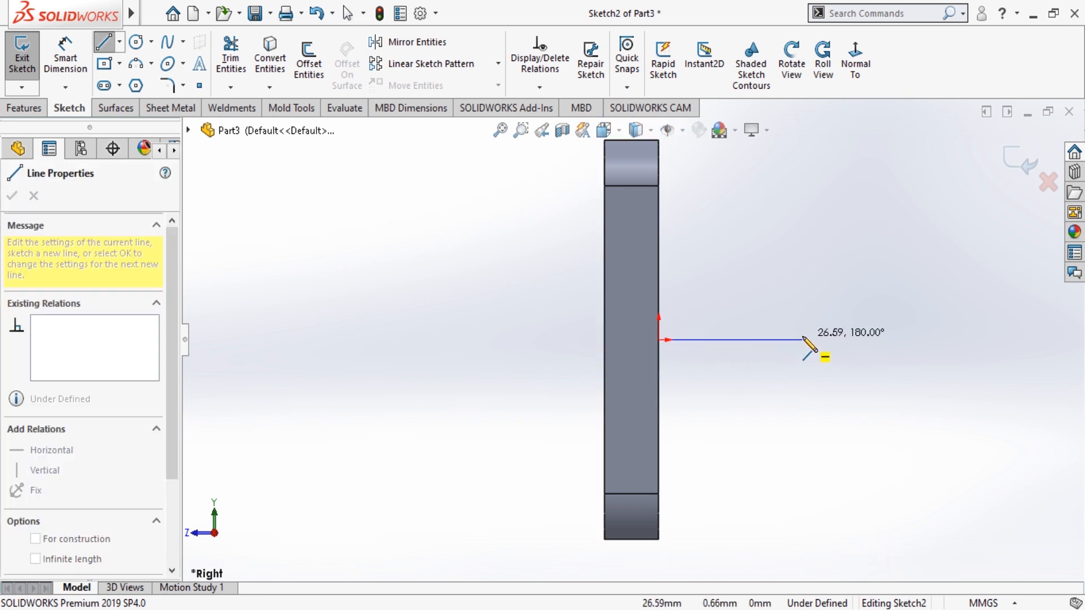
left_click(803, 340)
key("Escape")
key("Escape")
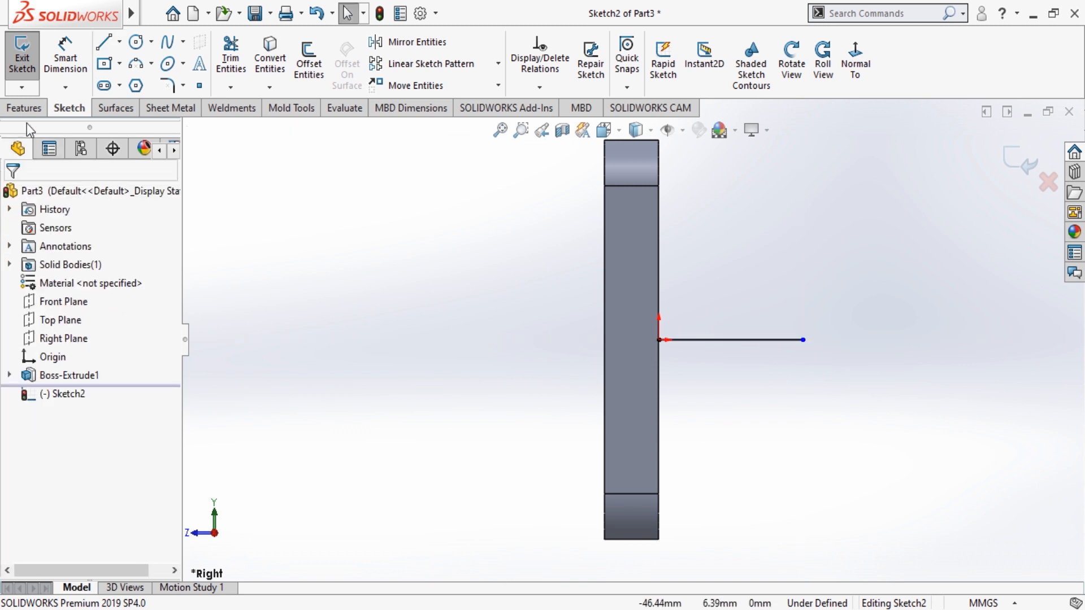
Step: Dimension the horizontal line and set its length to 25 mm
left_click(65, 56)
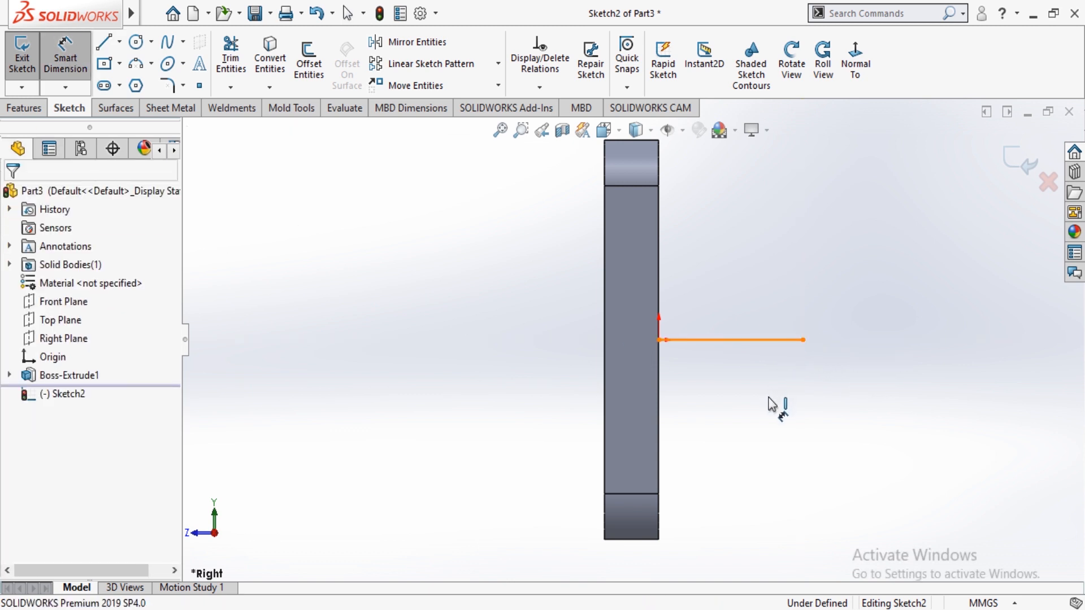
left_click(752, 340)
left_click(760, 406)
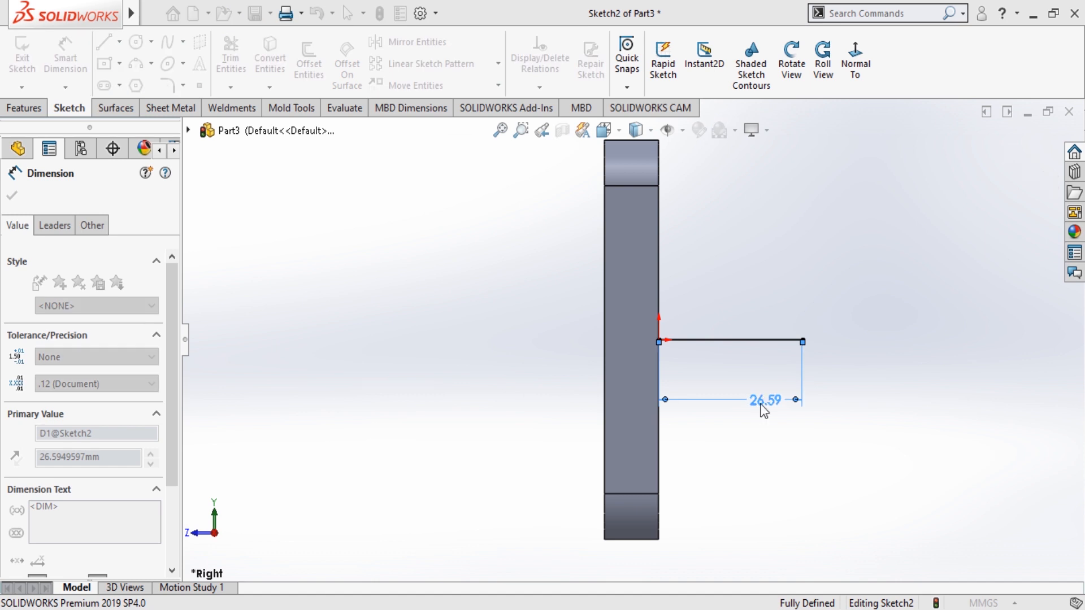
type("25")
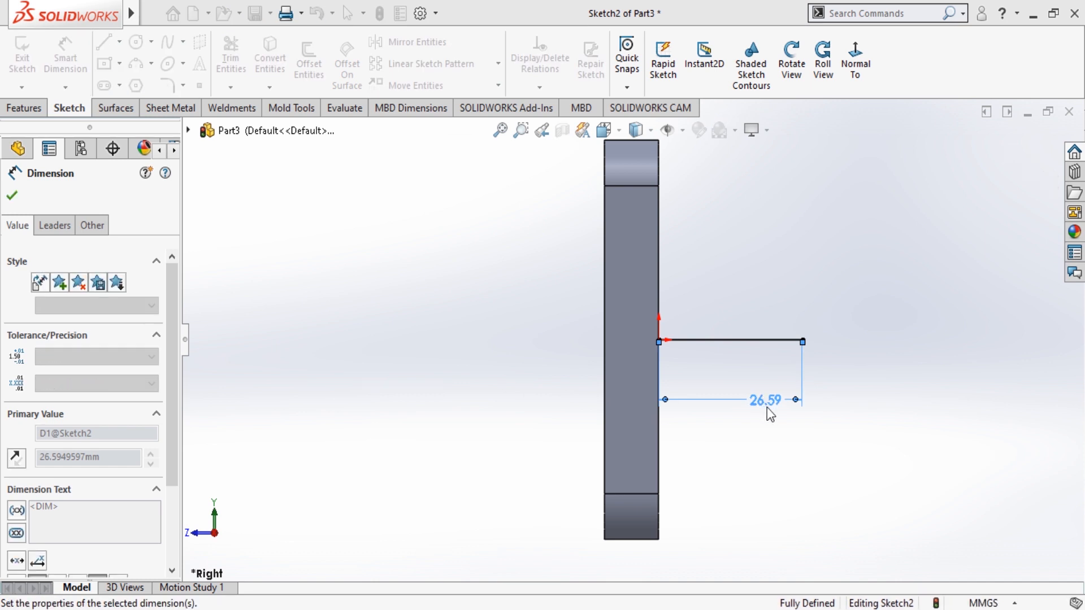
key("Return")
left_click(13, 202)
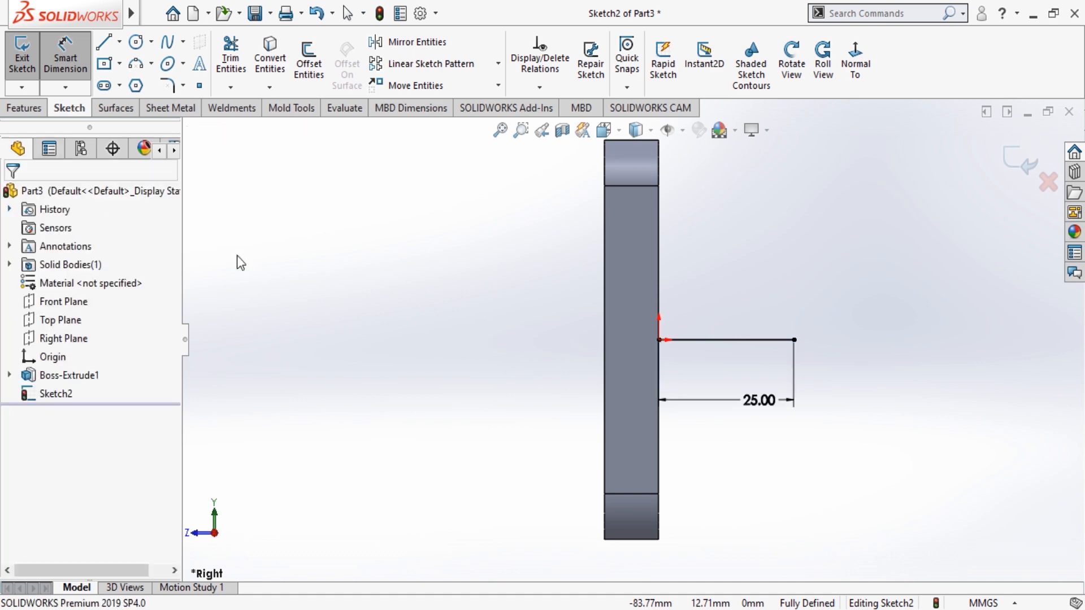
Step: Begin a thin boss extrusion of the line, extruding 10 mm with the Mid Plane end condition
left_click(791, 62)
mouse_move(885, 383)
left_mouse_down()
mouse_move(845, 244)
mouse_move(703, 242)
mouse_move(748, 308)
mouse_move(465, 281)
left_mouse_up()
left_click(31, 108)
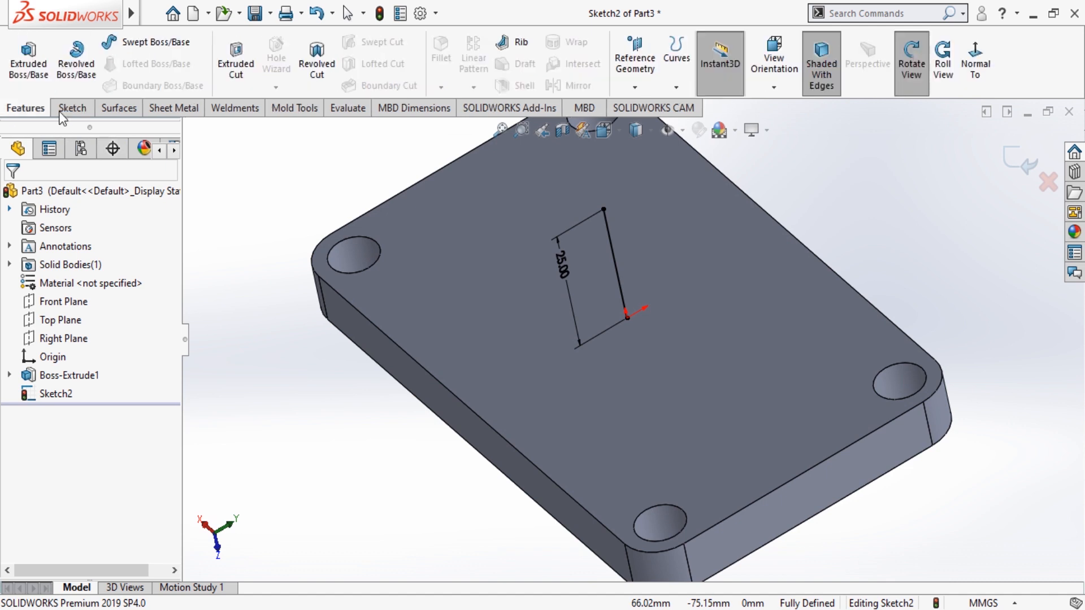
left_click(28, 59)
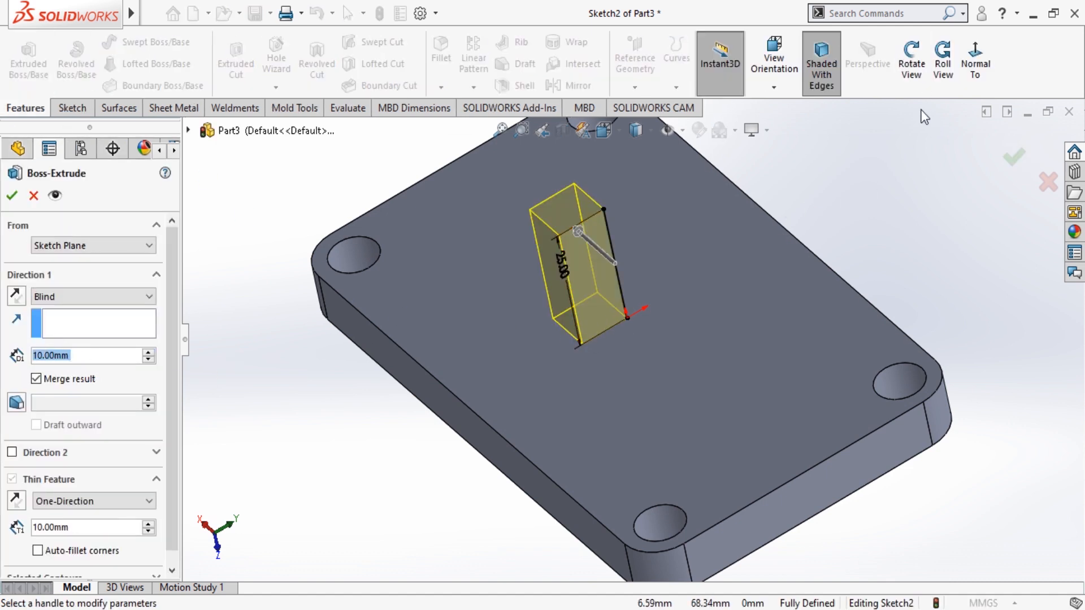
left_click(911, 64)
left_click_drag(873, 212, 813, 242)
left_click(16, 295)
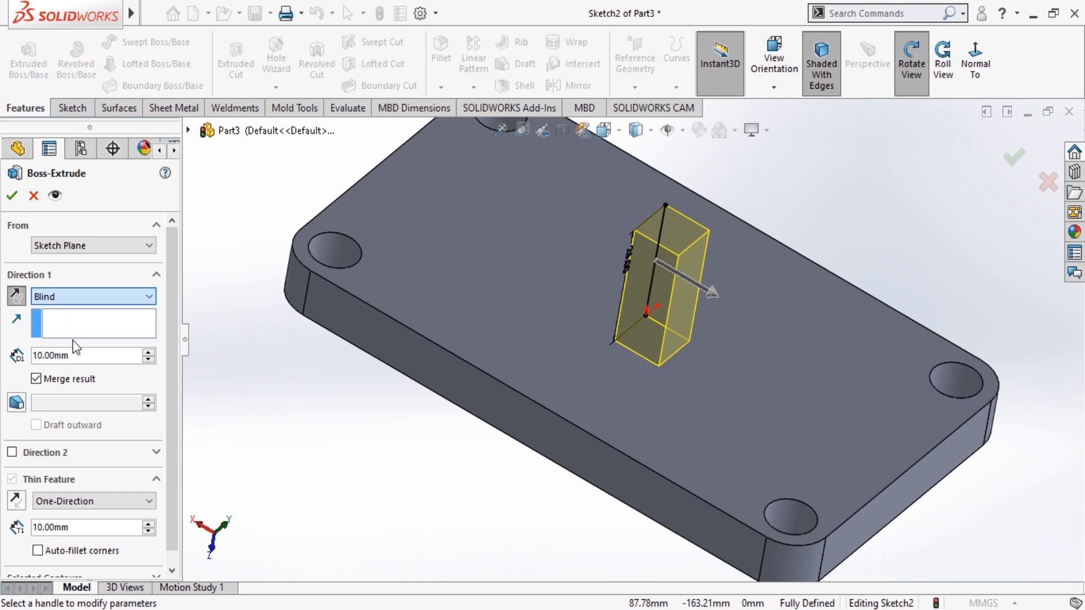
left_click(75, 385)
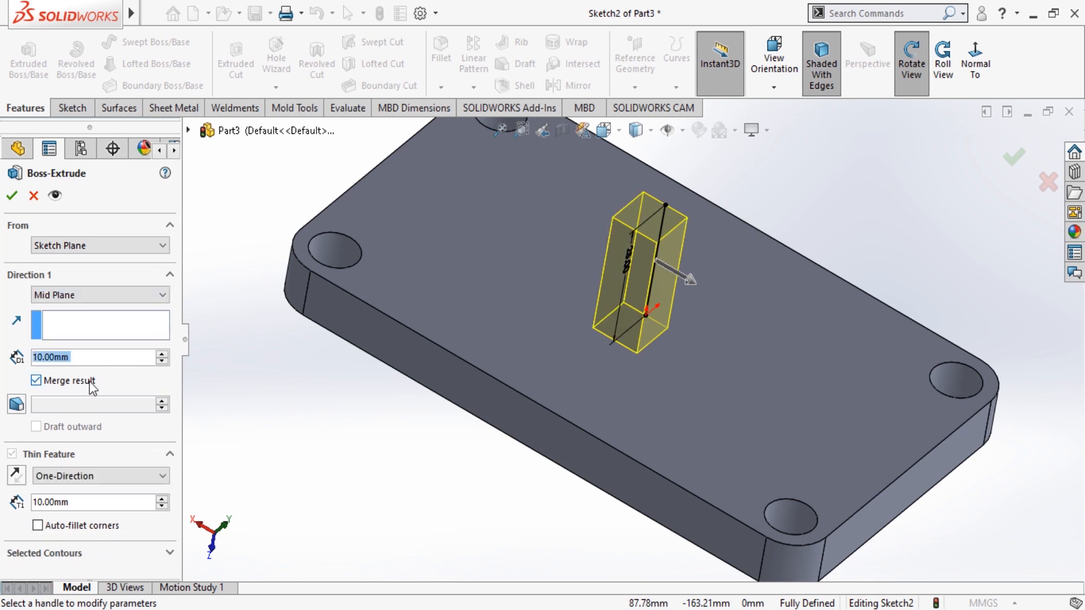
left_click(108, 358)
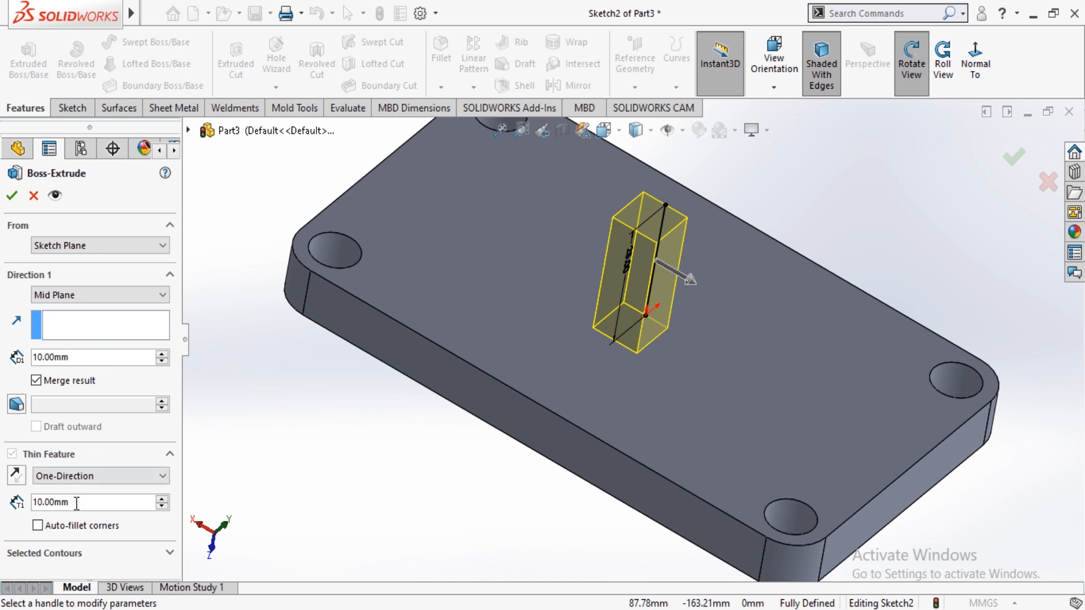
Step: Set the thin feature to Mid-Plane with a 40 mm thickness and complete the extrusion
left_click(114, 475)
key("Down")
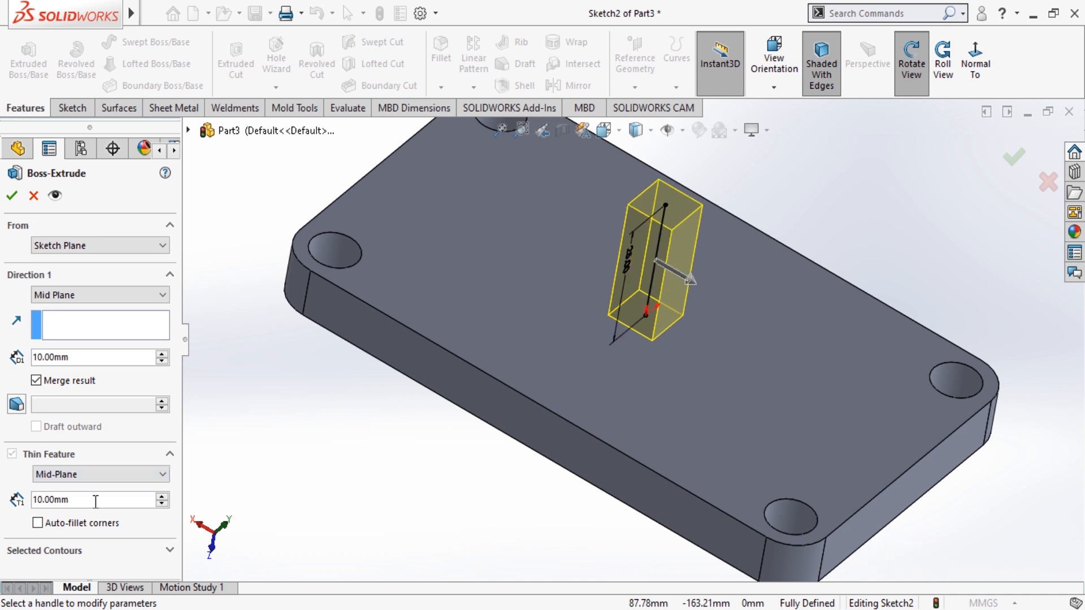
left_click(162, 495)
left_click(162, 494)
left_click(161, 495)
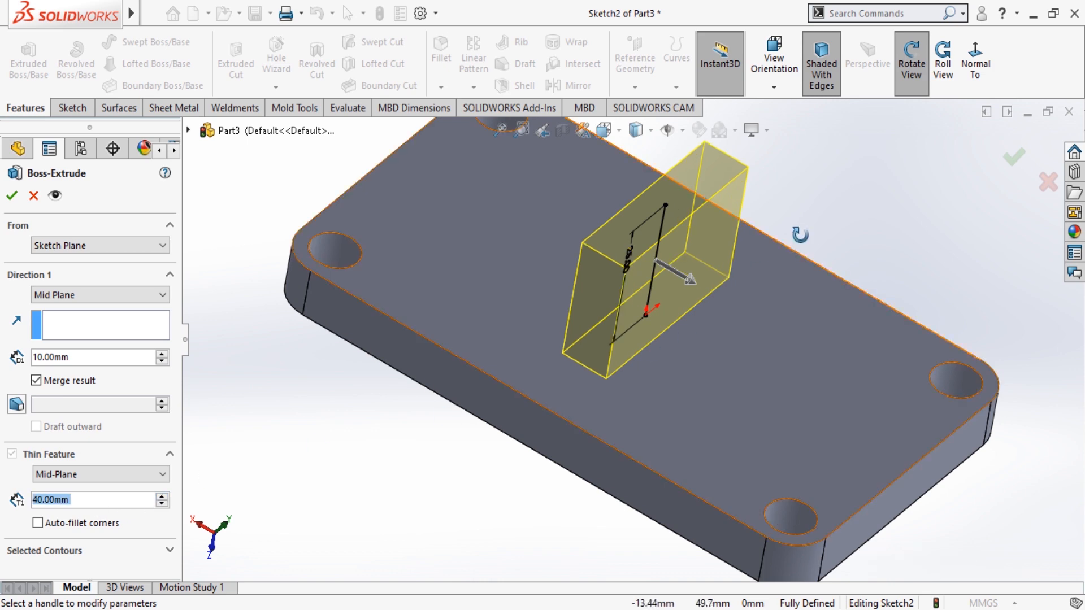
left_click_drag(791, 281, 859, 219)
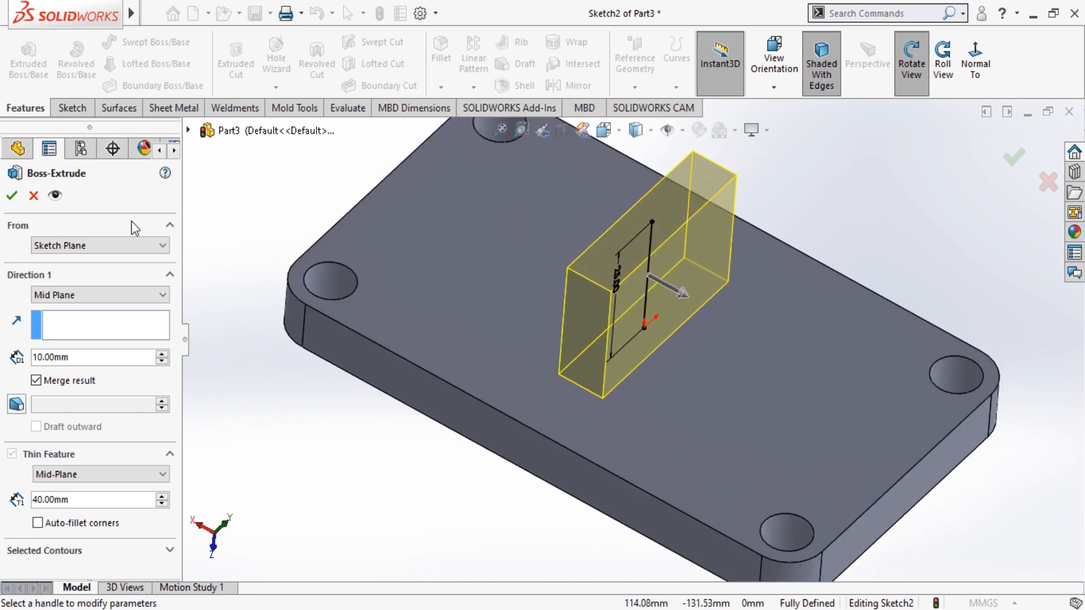
left_click(12, 196)
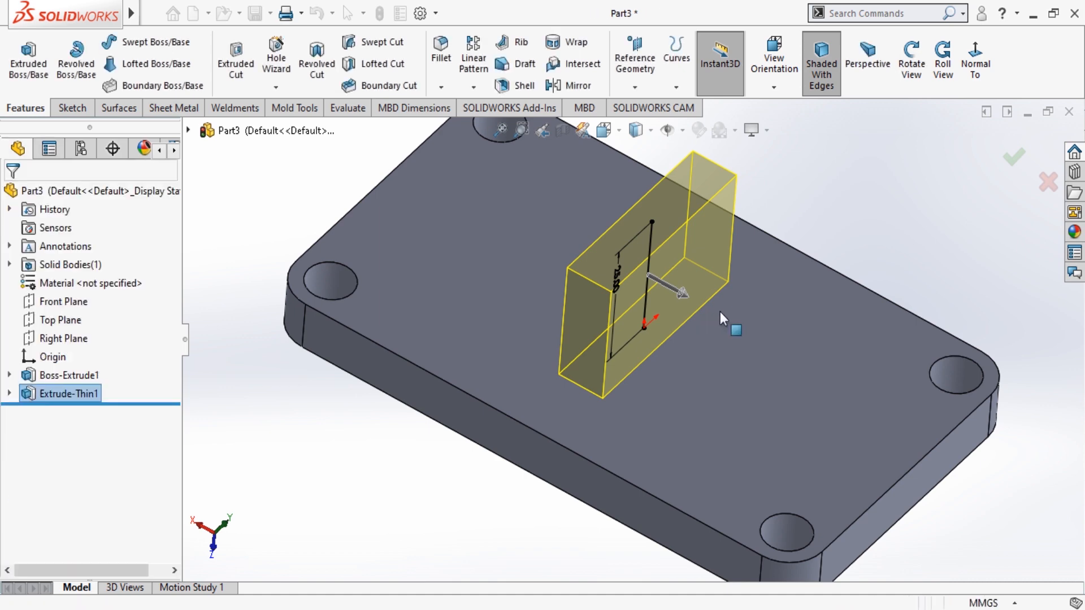
Step: Sketch a circle of about 26 mm radius on the upright's narrow side face, centered beyond its free end and passing through its outer corner
left_click(586, 314)
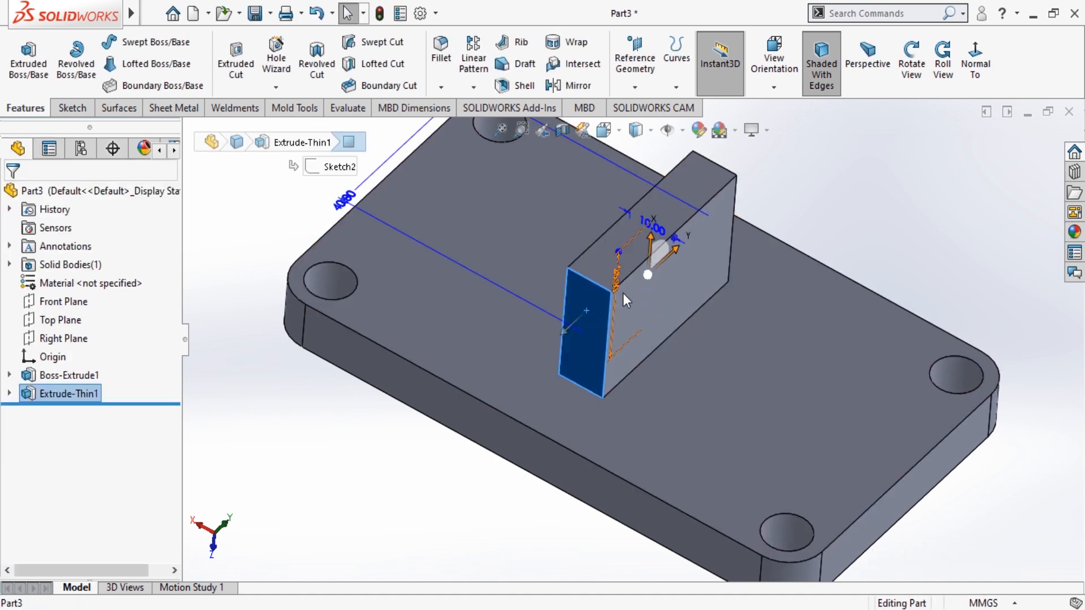
left_click(653, 265)
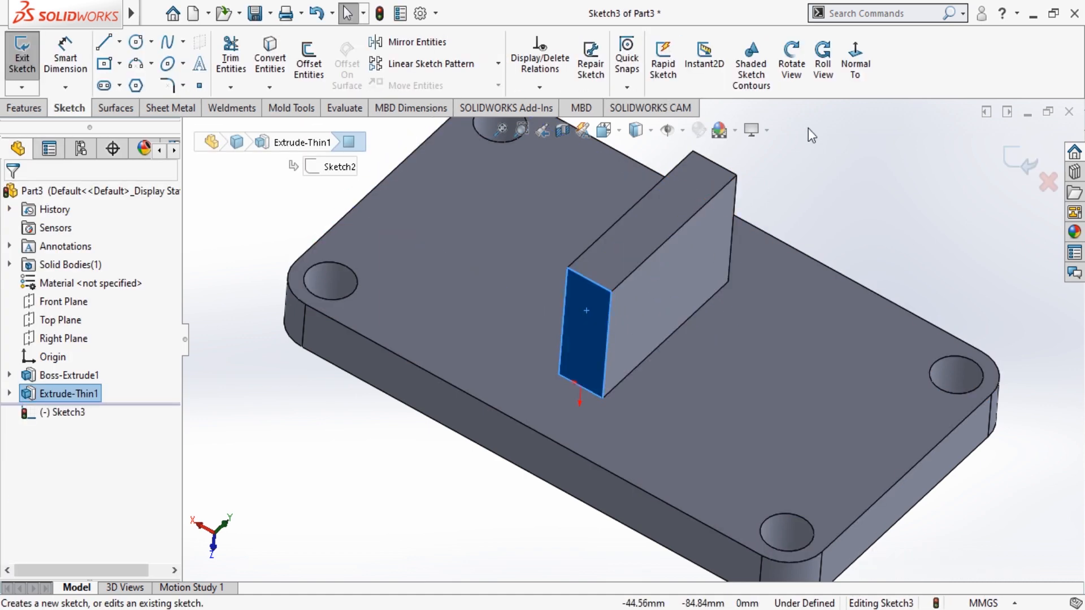
left_click(856, 64)
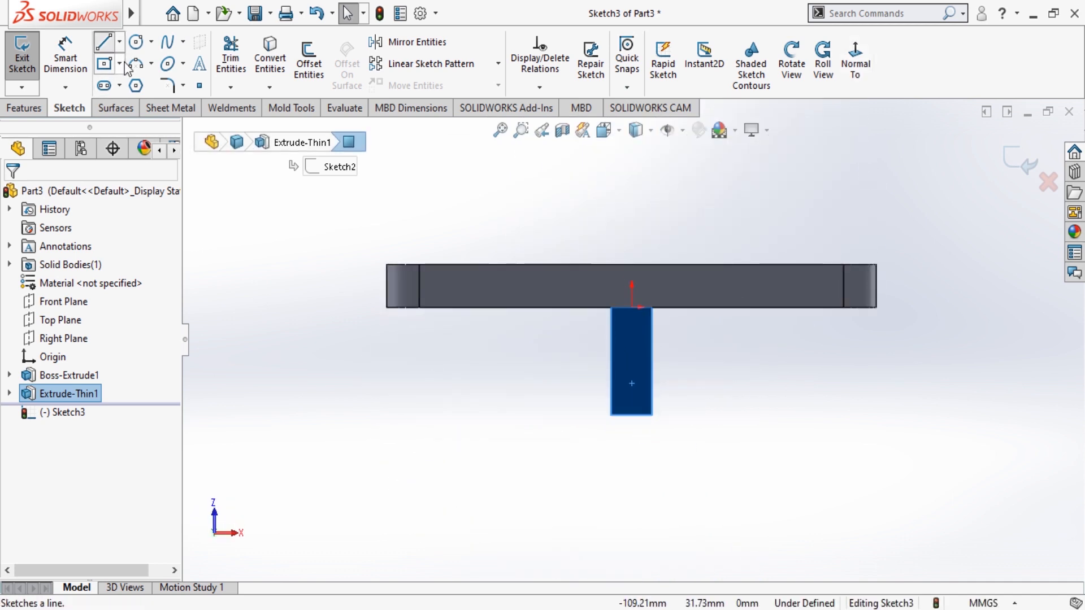
left_click(231, 219)
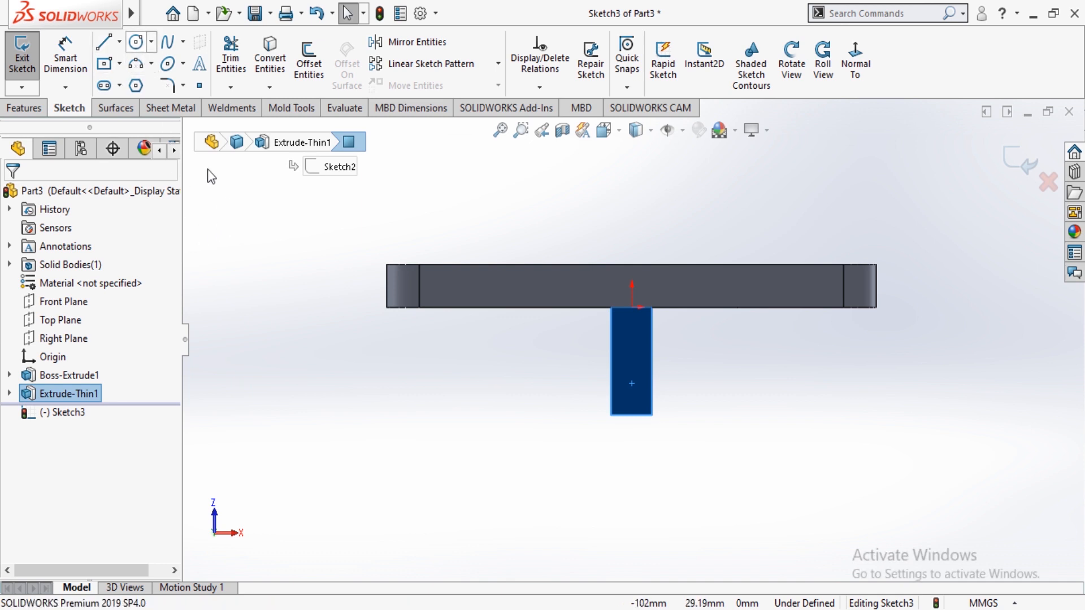
left_click(136, 43)
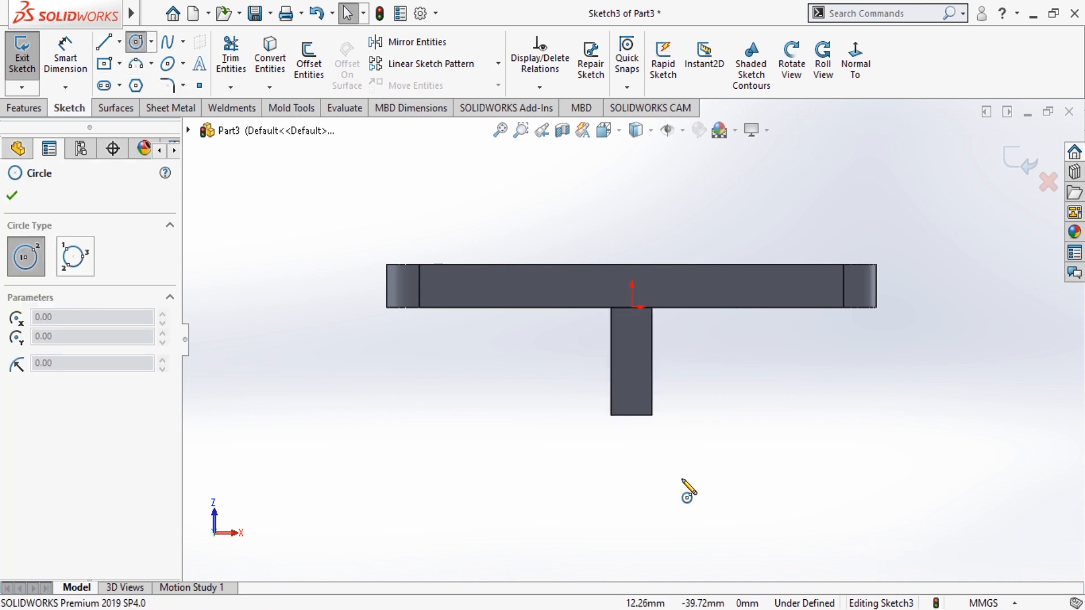
left_click(632, 525)
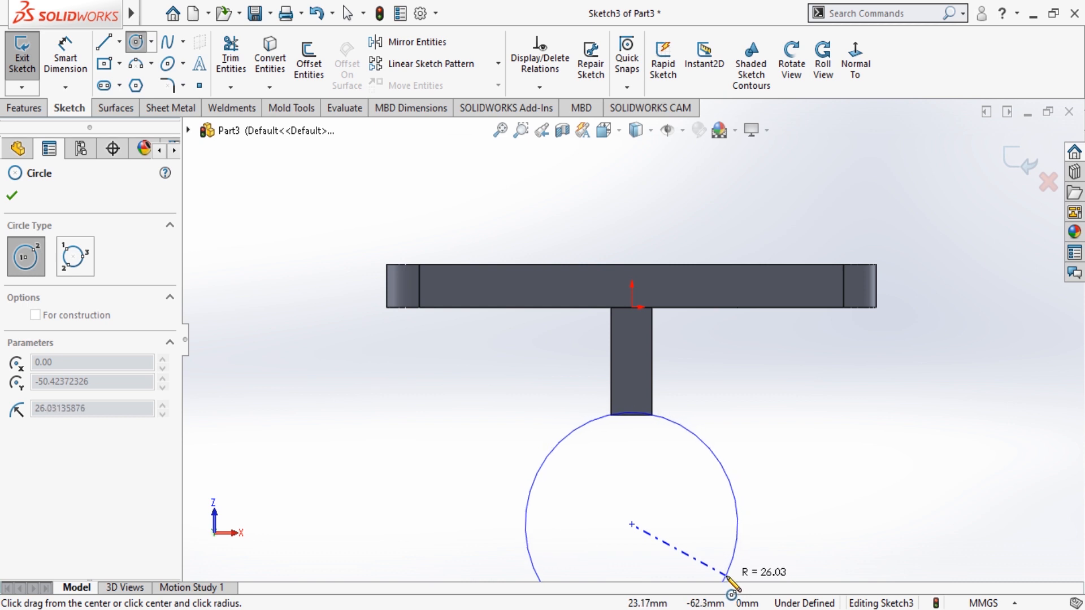
left_click(610, 415)
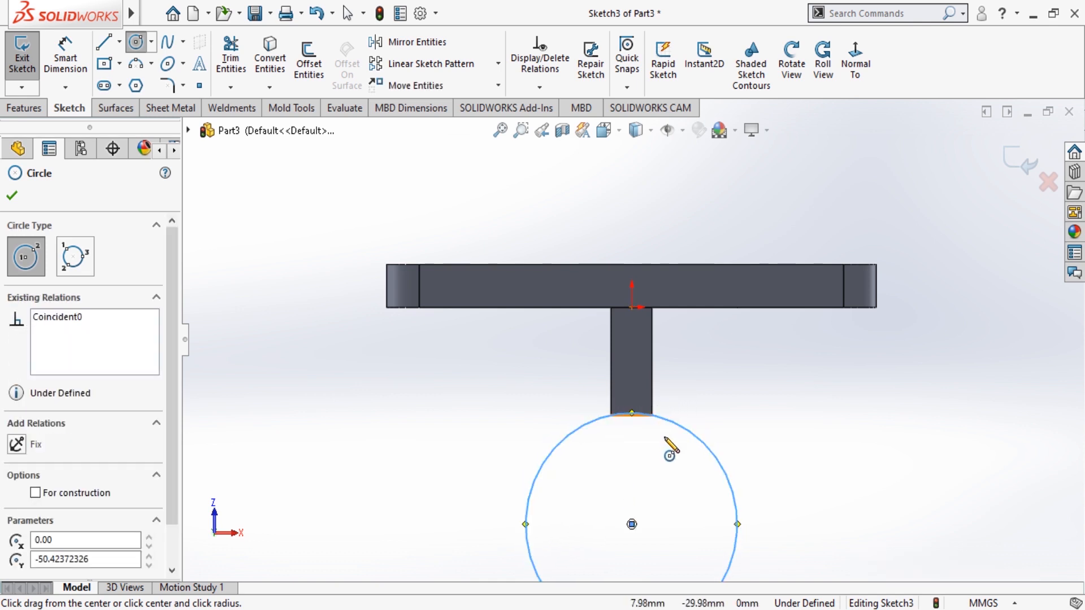
key("Escape")
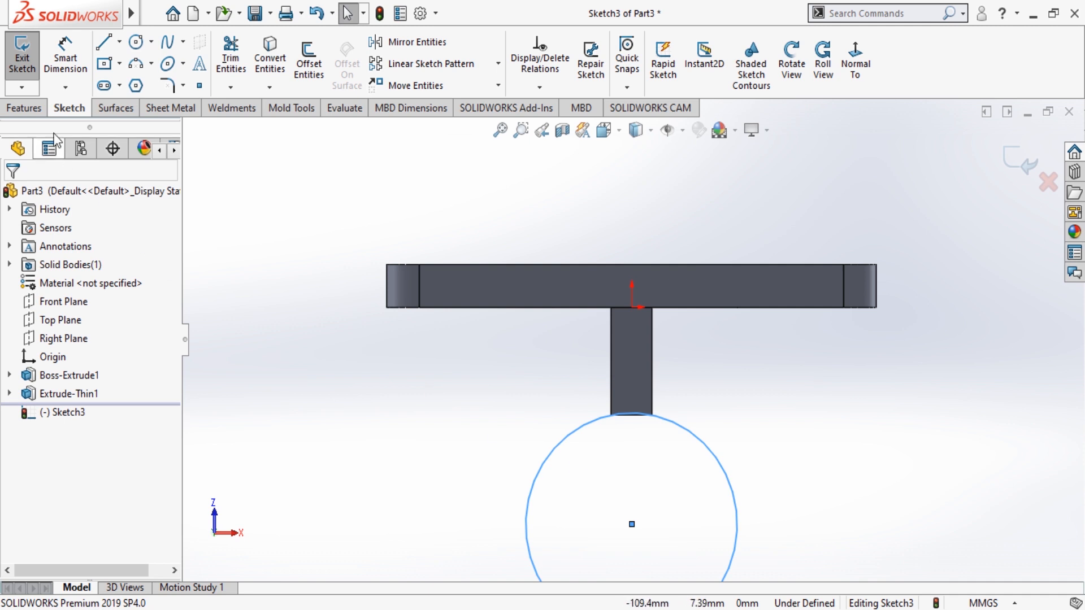
Step: Sketch a second circle of about 20 mm radius inside the first, sharing its center
key("Return")
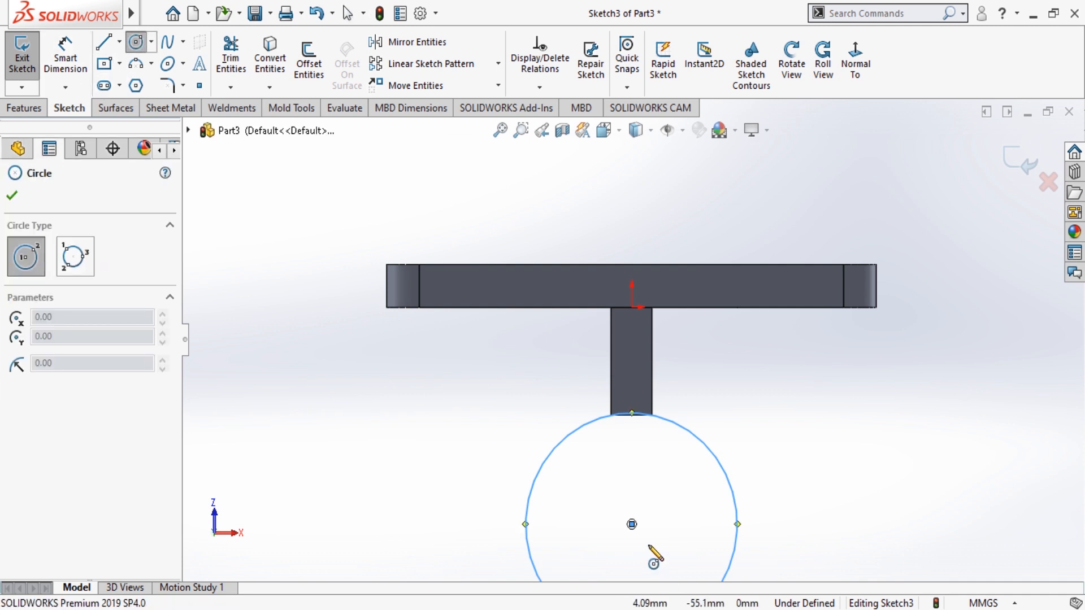
left_click(632, 524)
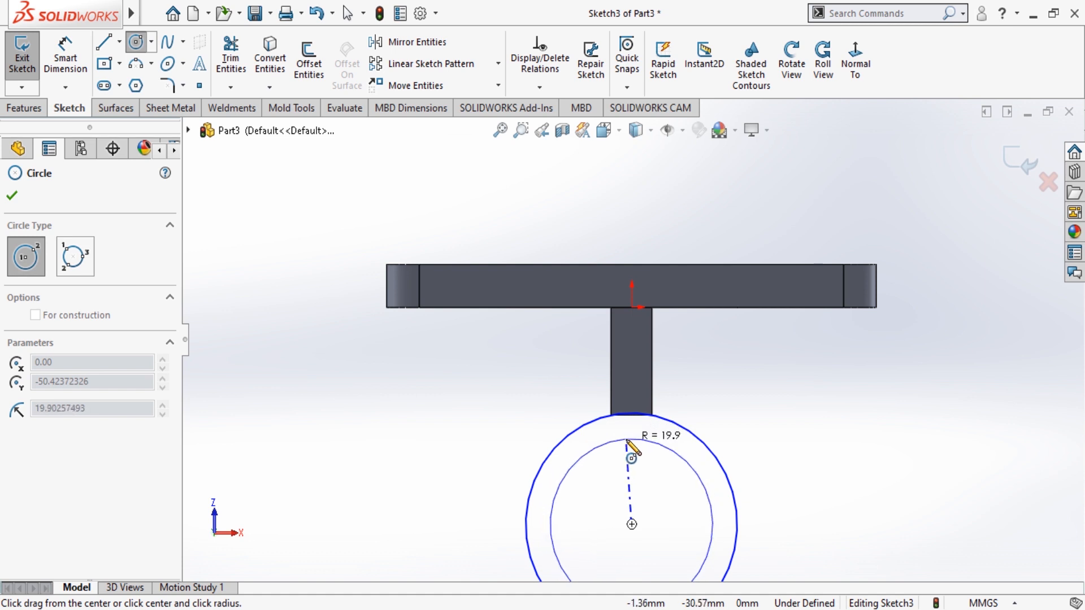
left_click(629, 439)
key("Escape")
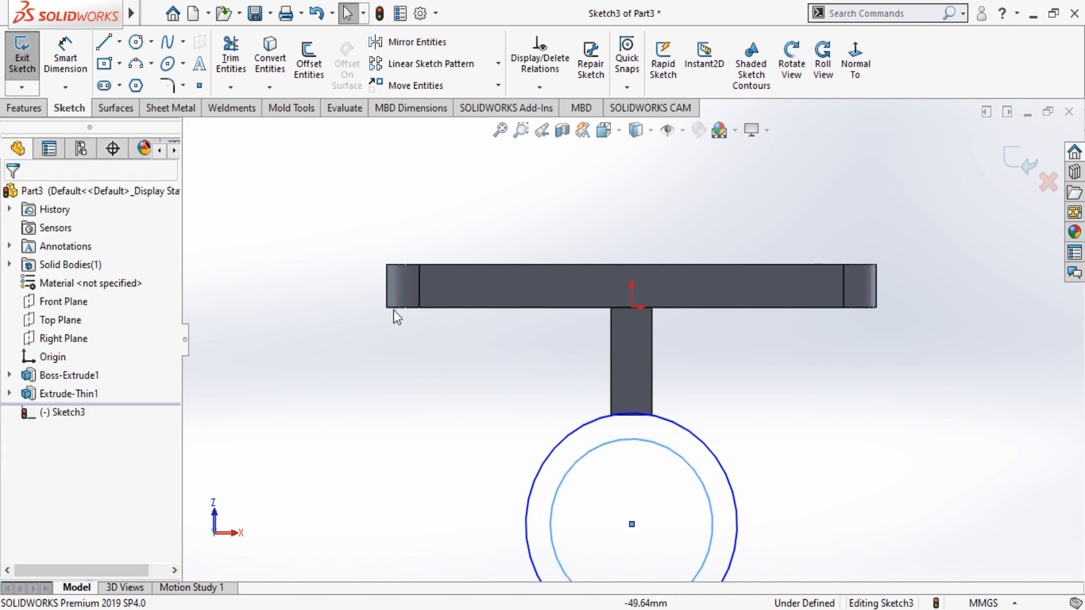
Step: Dimension the outer circle and set its diameter to 50 mm
left_click(65, 57)
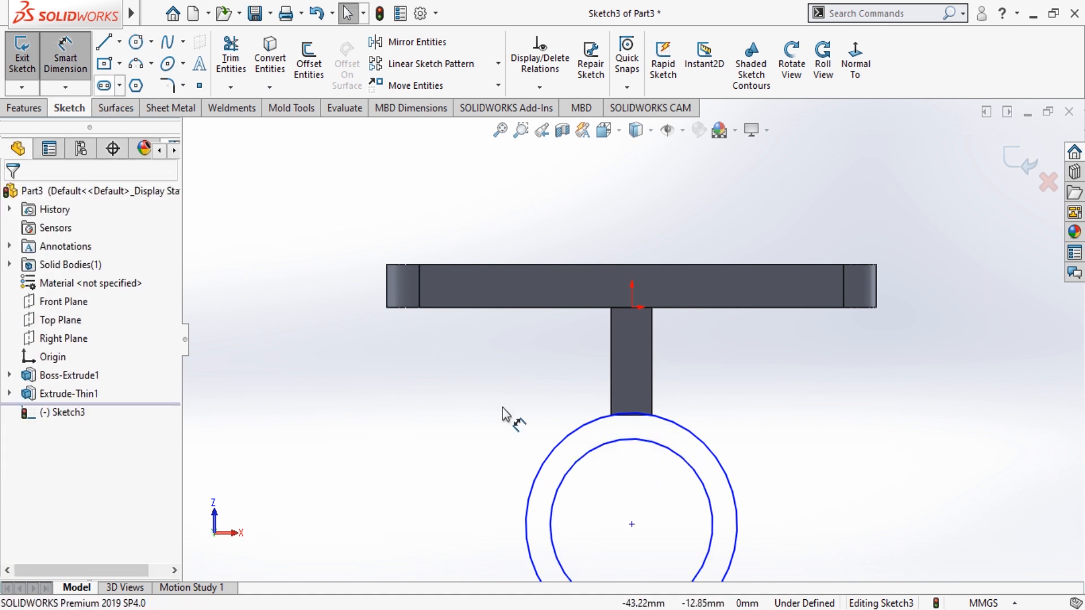
left_click(574, 444)
left_click(489, 491)
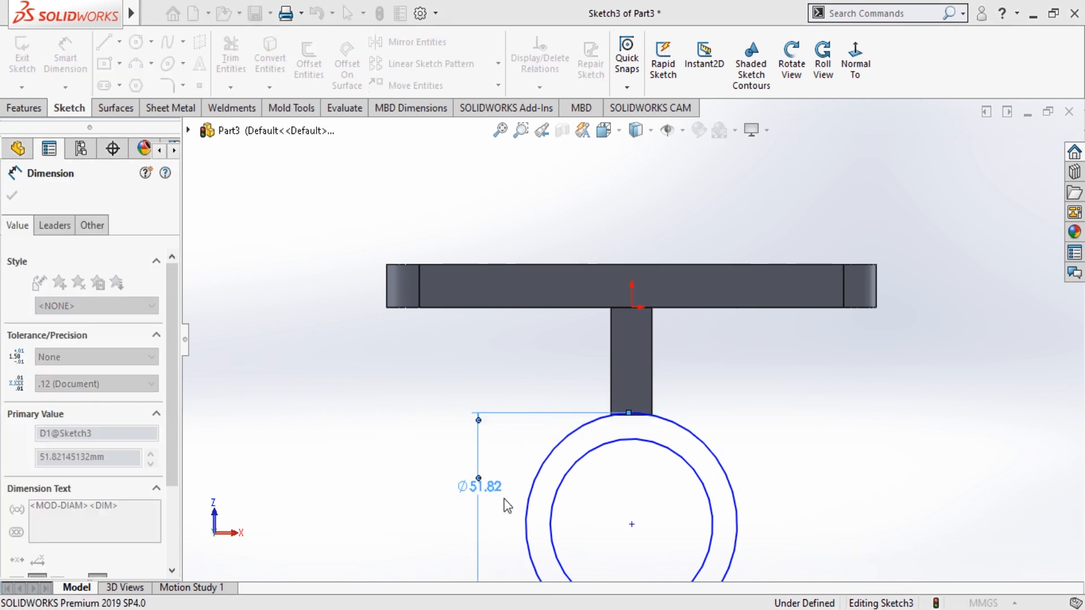
type("50")
key("Return")
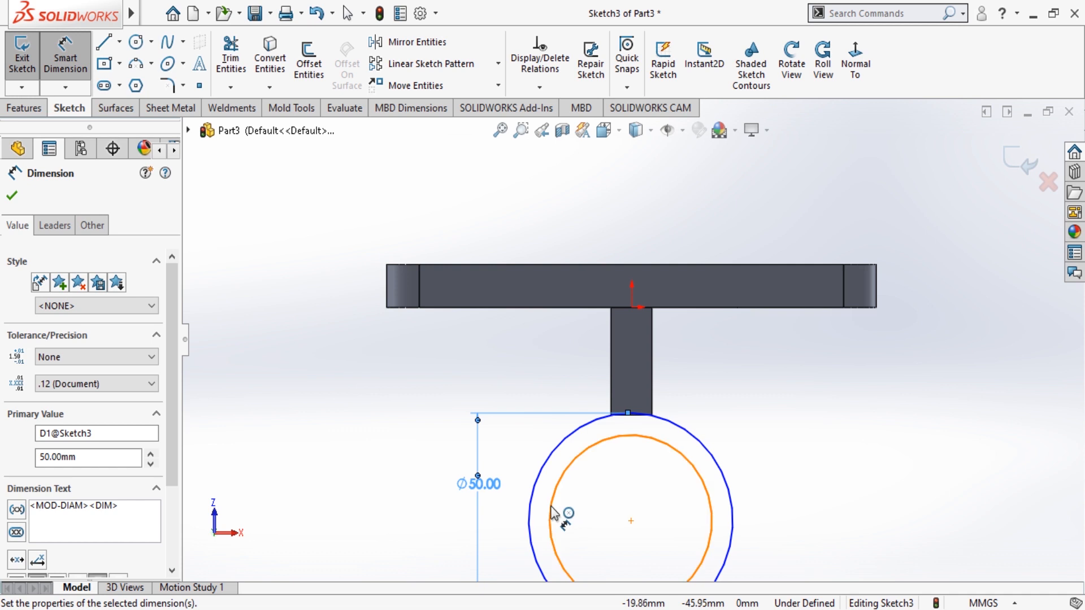
Step: Dimension the inner circle's diameter, set it to 40 mm, and finish dimensioning
left_click(551, 513)
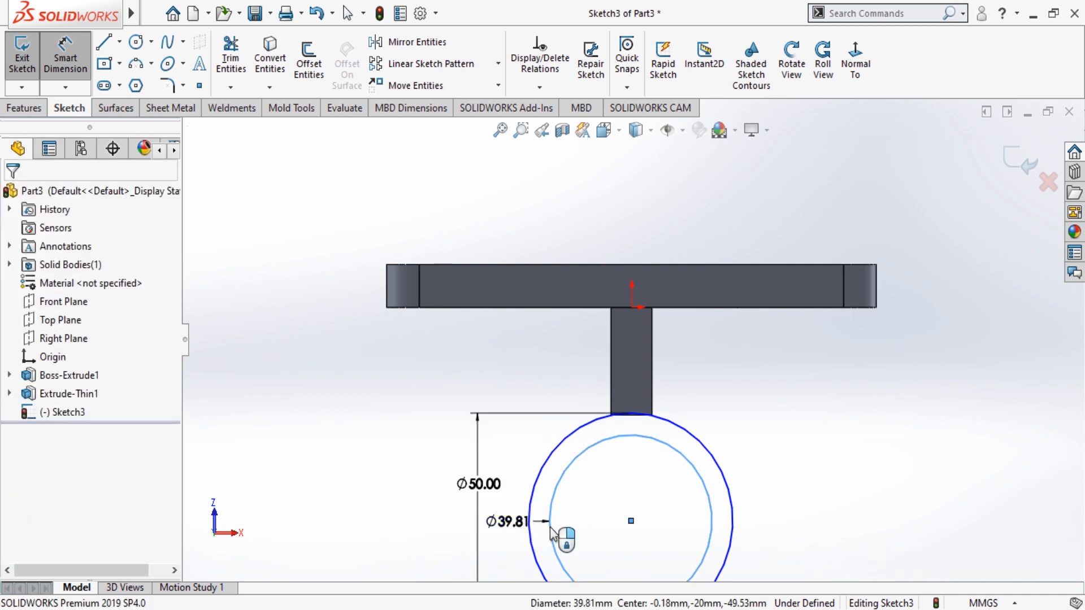
left_click(551, 528)
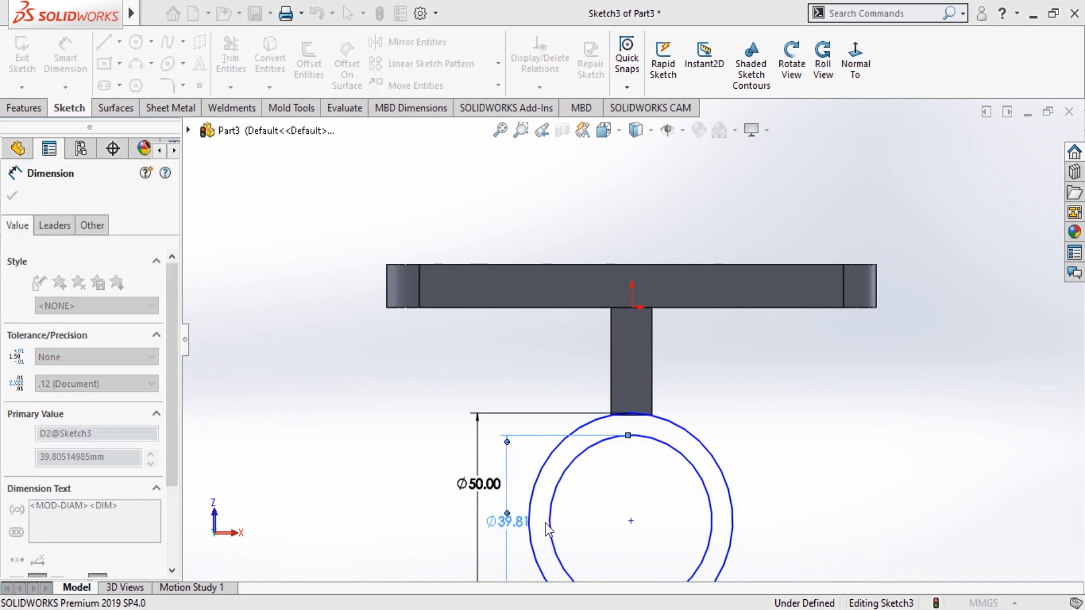
type("40")
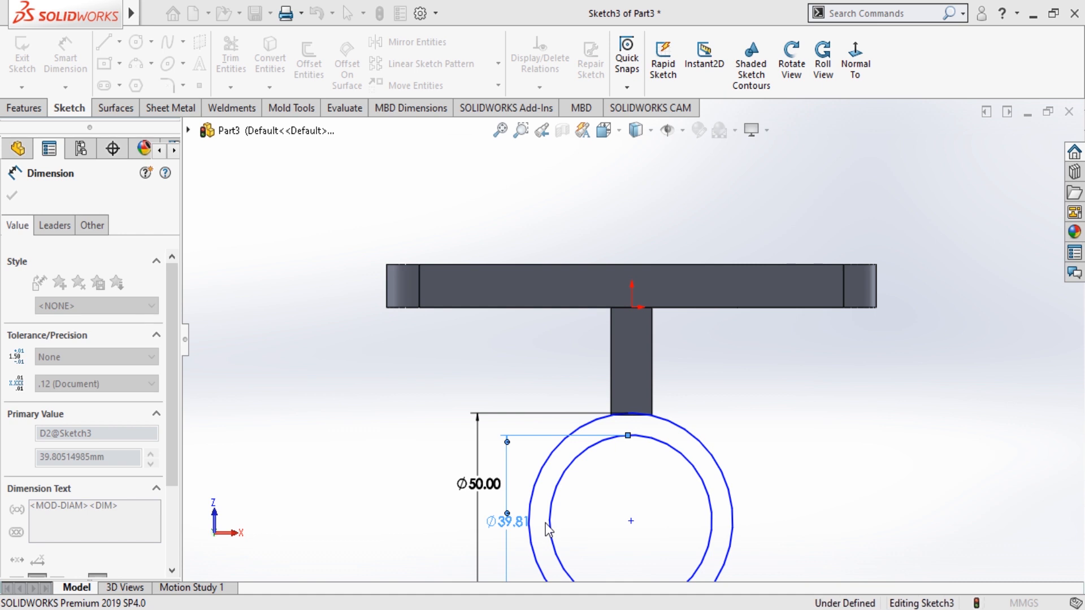
key("Return")
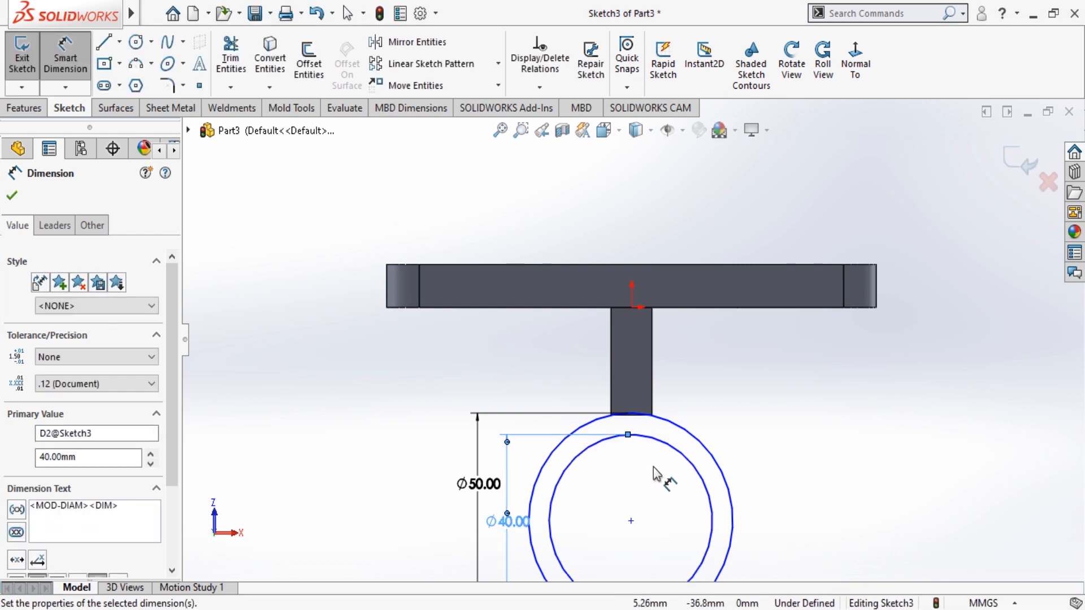
left_click(12, 196)
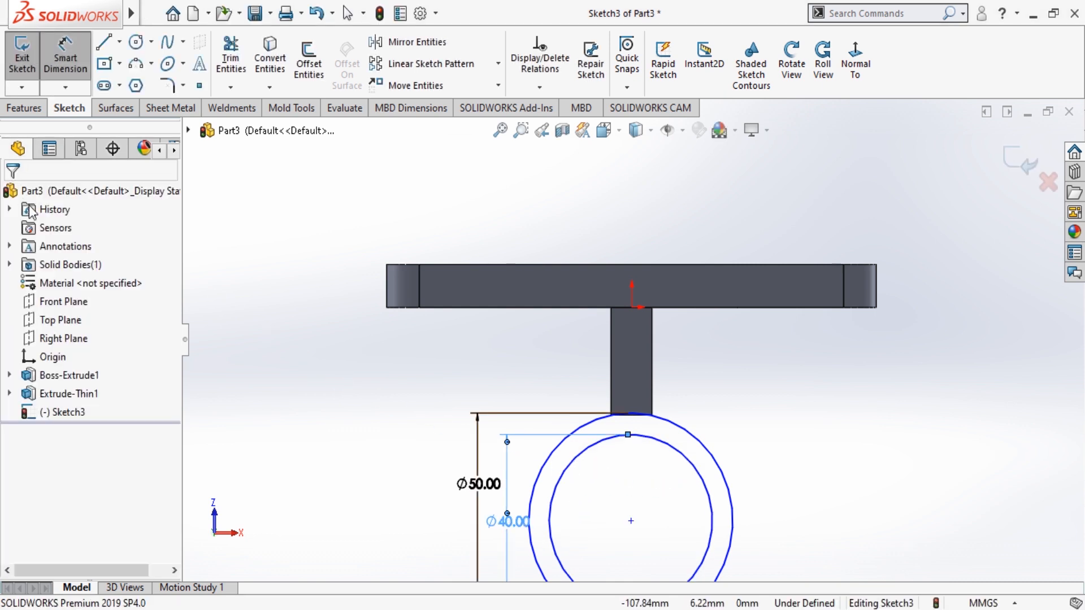
Step: Begin a blind boss extrusion of the ring profile with its direction reversed to run along the upright
left_click(792, 66)
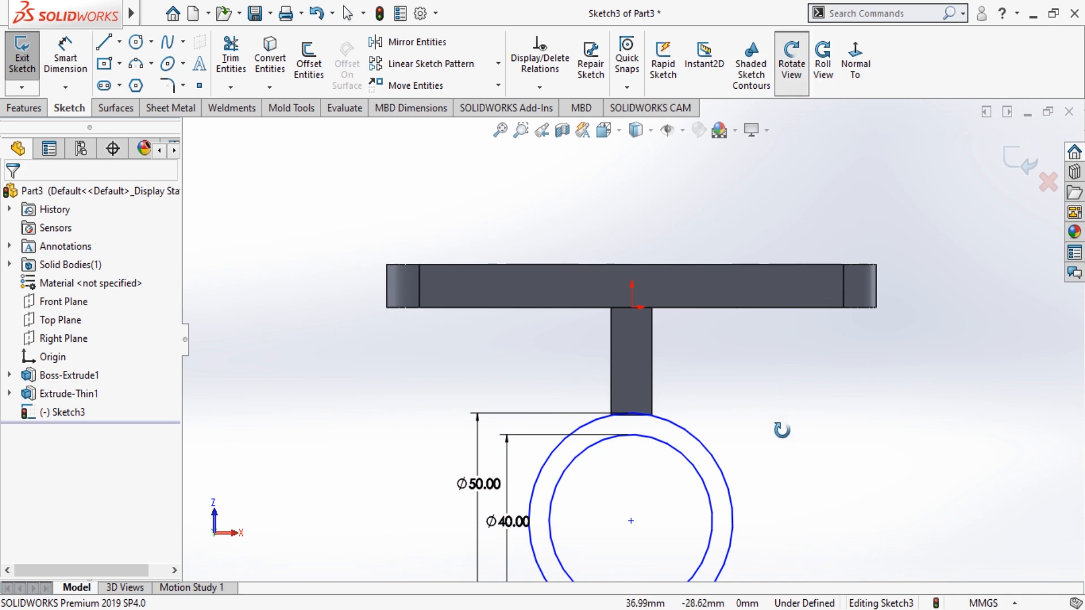
left_click_drag(780, 431, 724, 317)
left_click(29, 113)
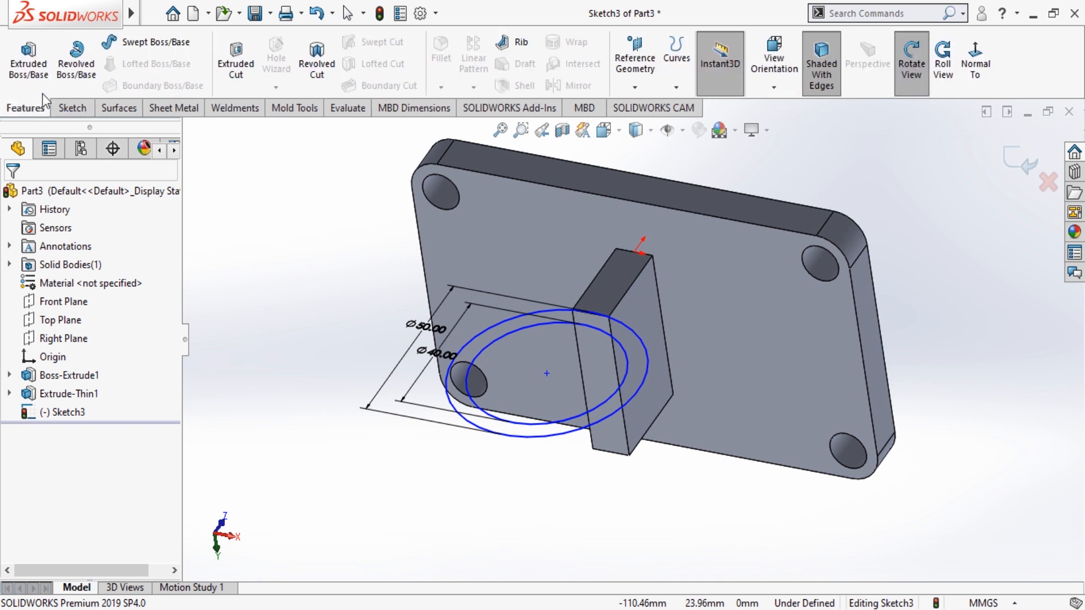
left_click(28, 61)
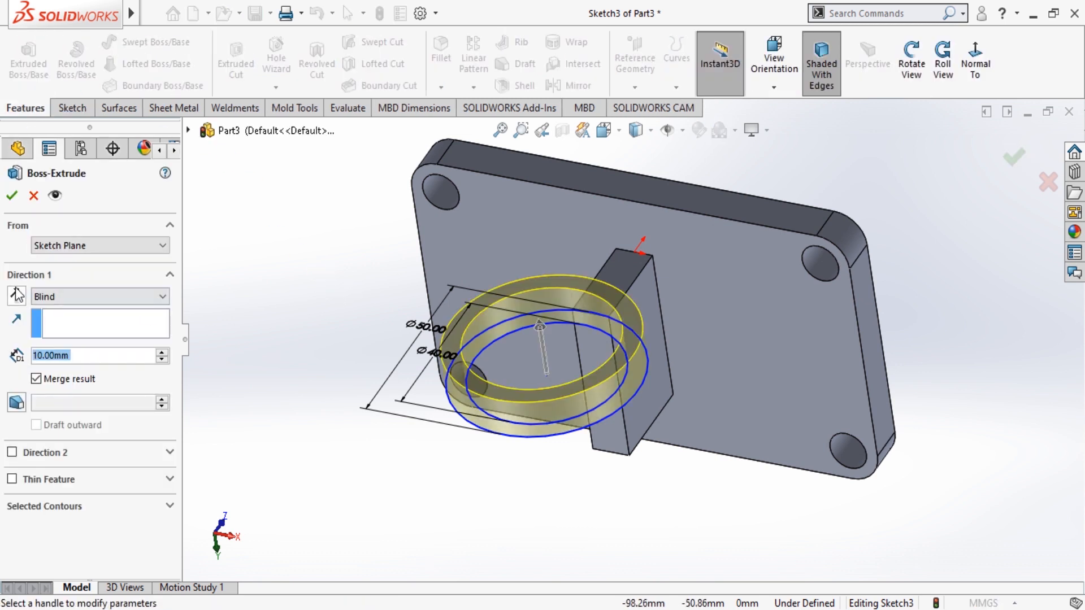
left_click(16, 296)
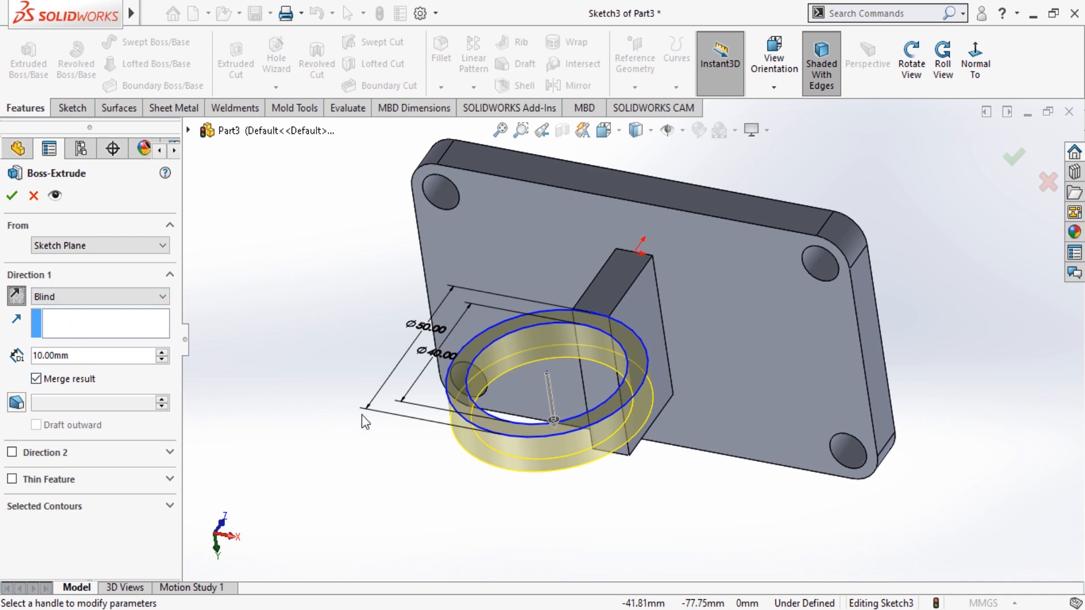
left_click(911, 63)
left_click_drag(884, 344, 377, 361)
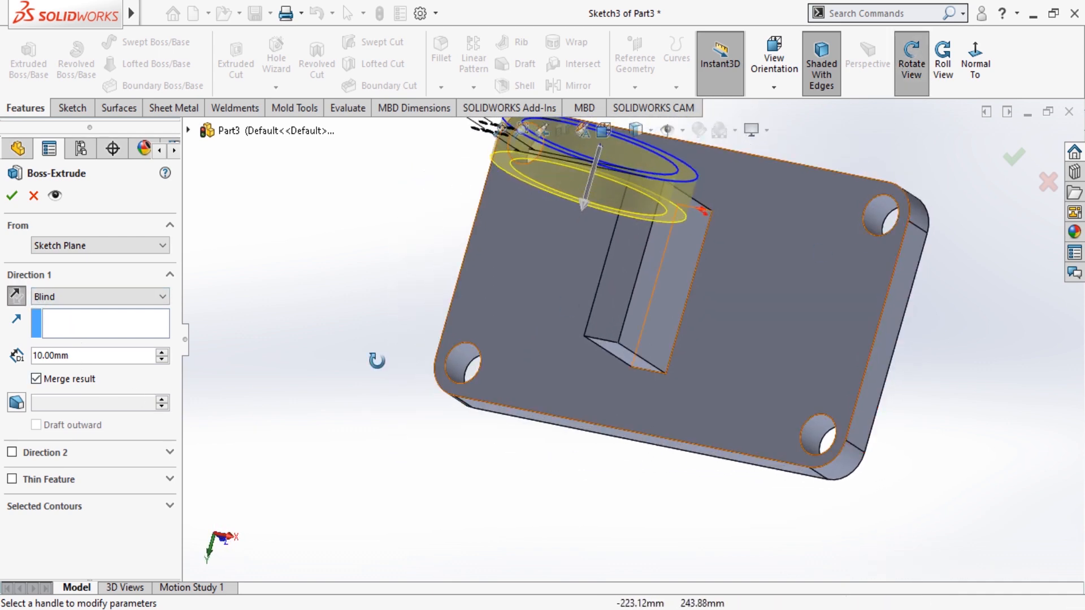
Step: Set the ring's extrusion depth to 40 mm and complete the merged boss
double_click(90, 356)
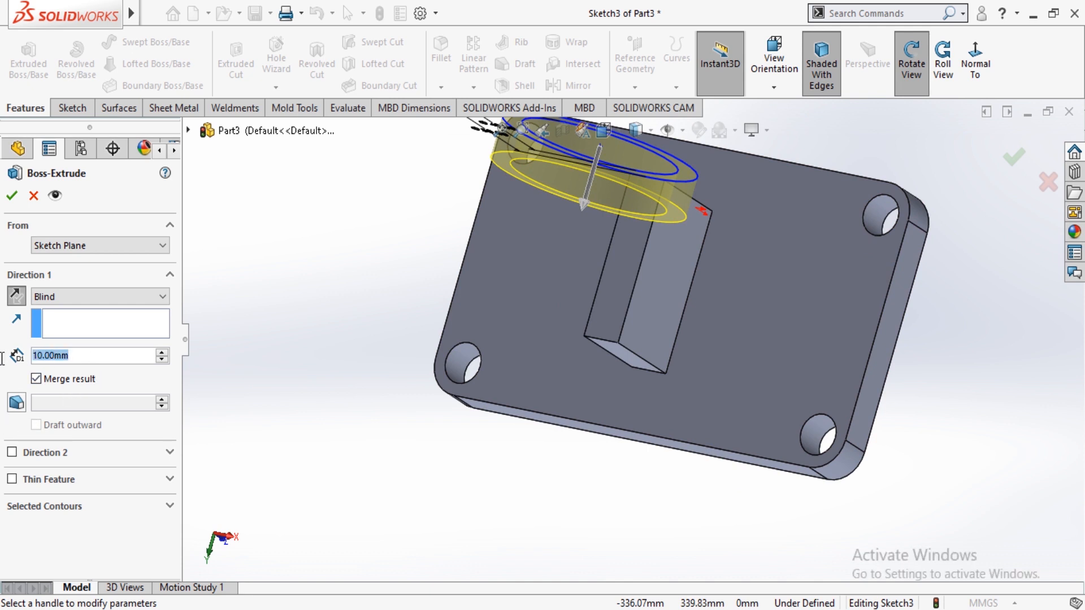
type("4")
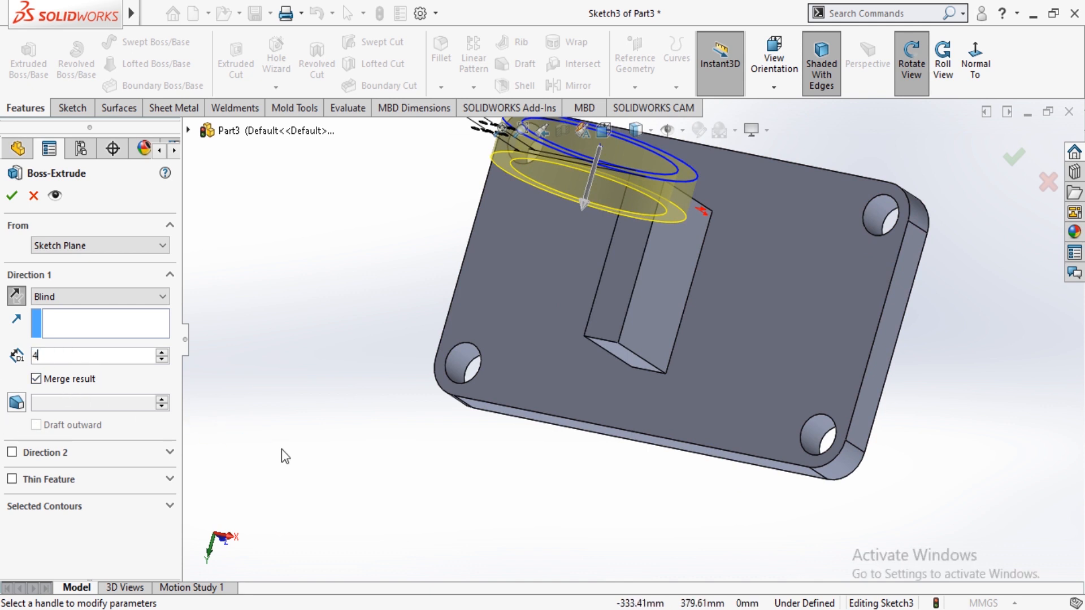
type("0")
key("Return")
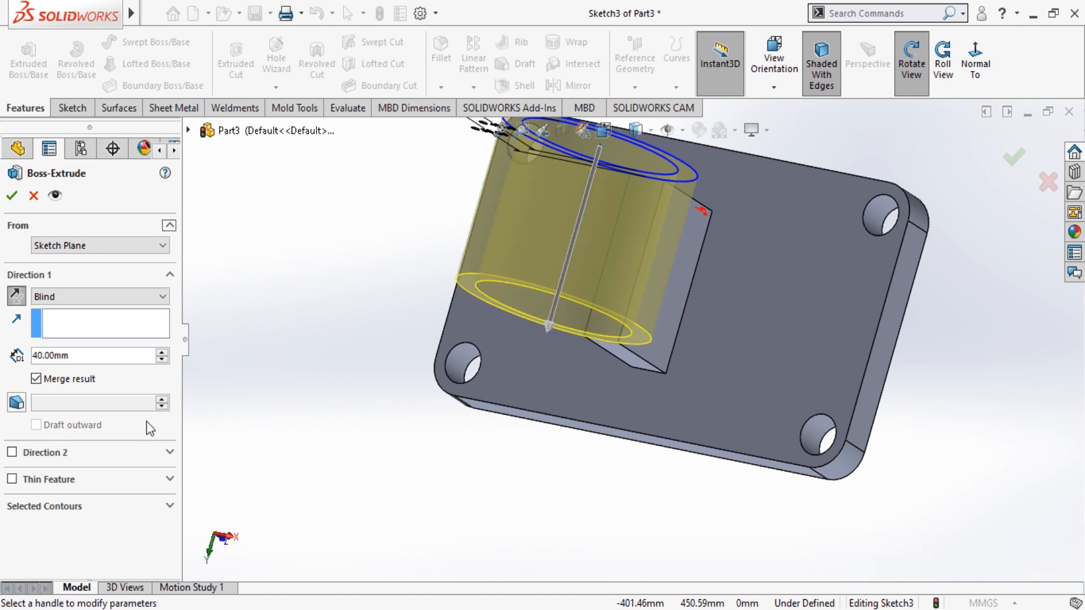
left_click(13, 196)
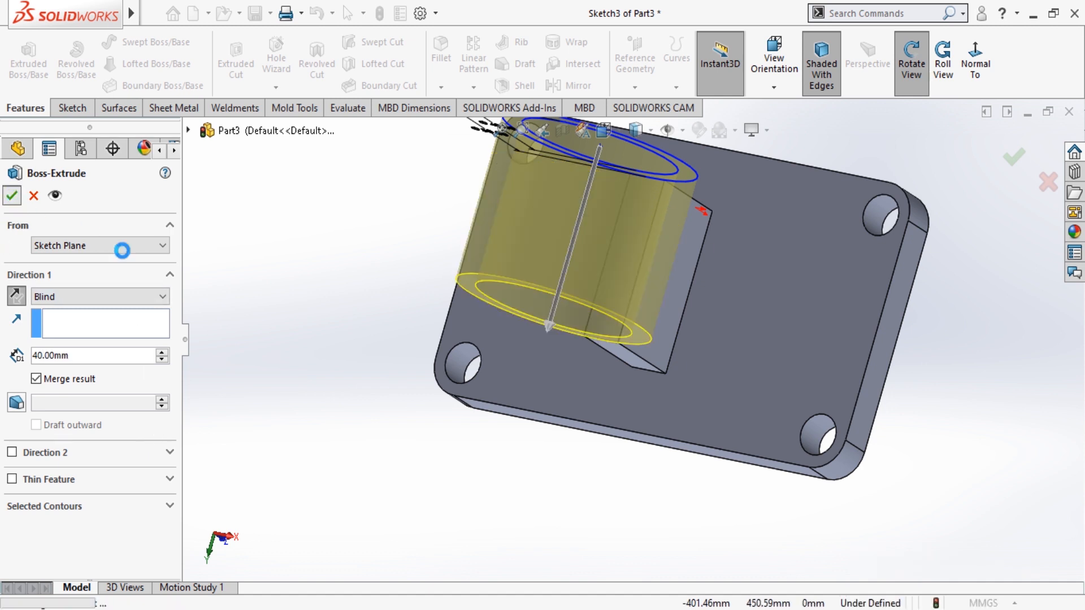
left_click(338, 468)
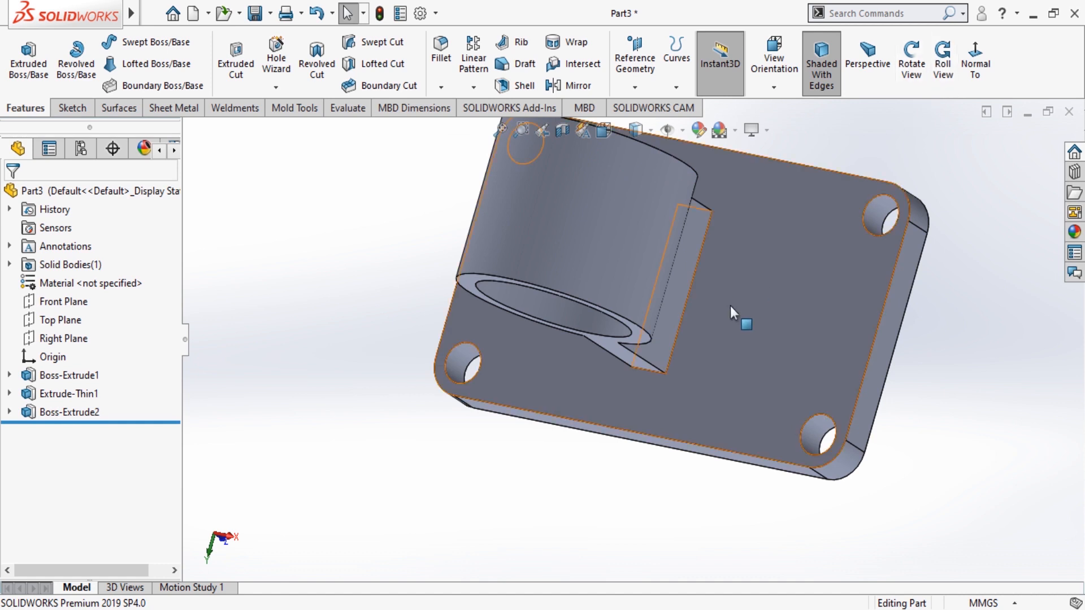
Step: Turn on perspective display and examine the bracket from the tube's open end
key("z")
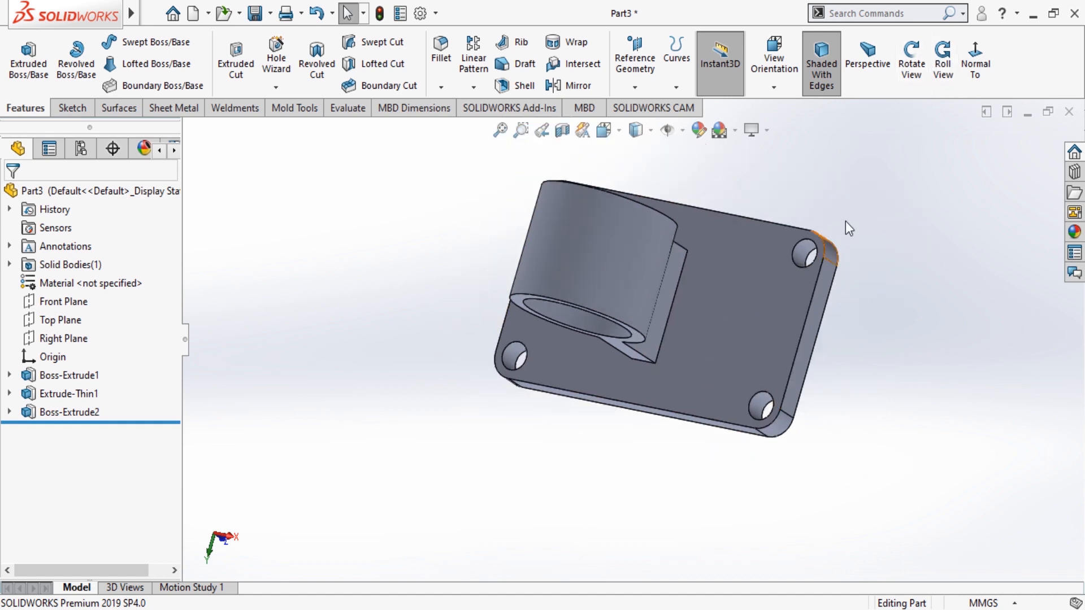
left_click(867, 62)
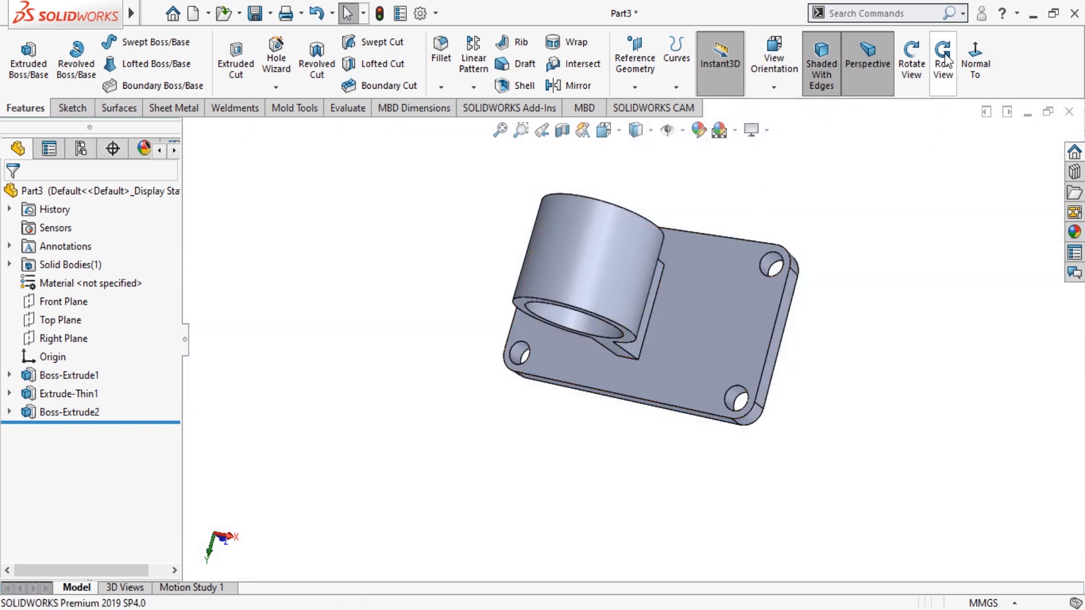
scroll(798, 125, "up", 1)
scroll(777, 204, "down", 2)
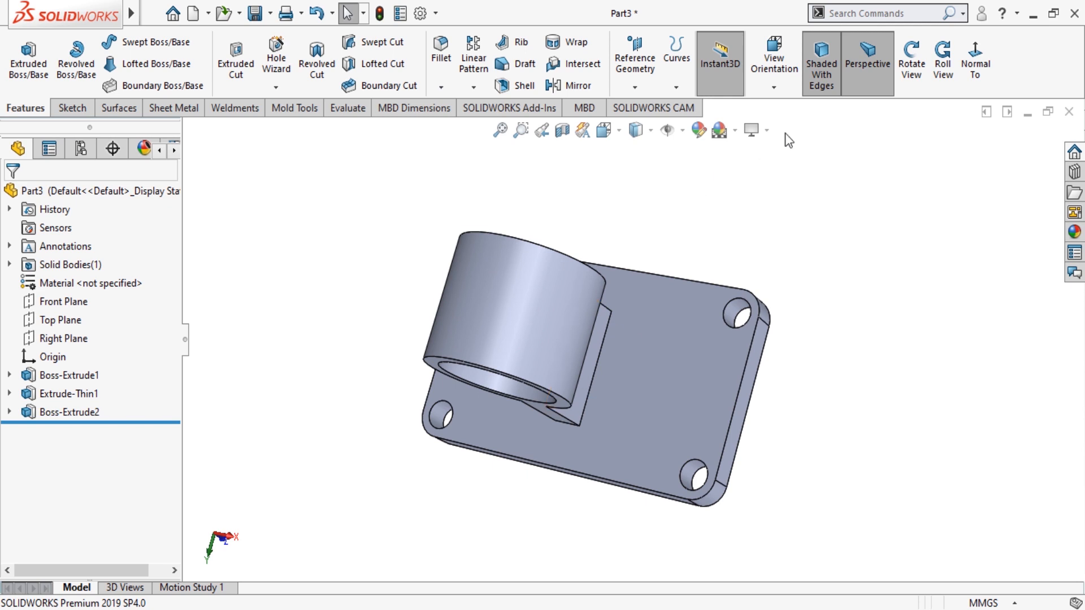
left_click(911, 62)
left_click_drag(766, 437, 621, 565)
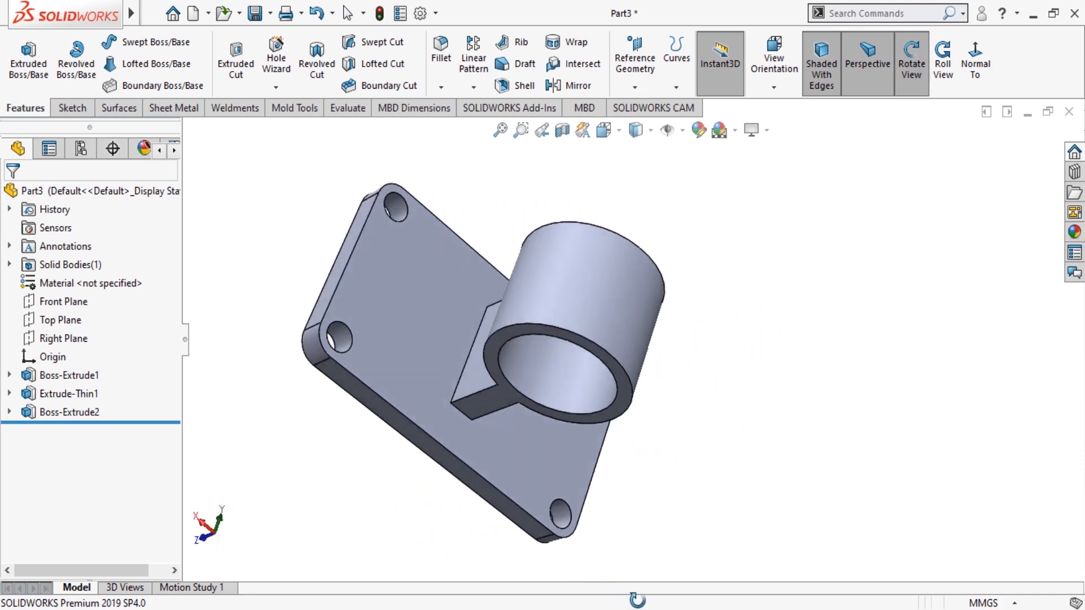